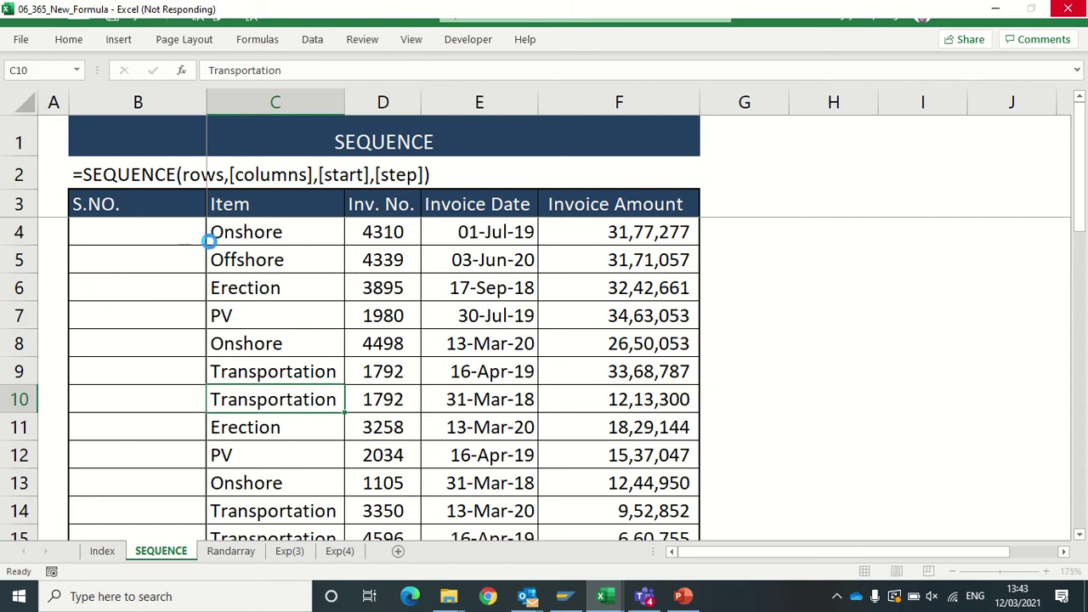
# - Type serial numbers 1, 2 and 3 manually into B4:B6
pyautogui.click(146, 235)
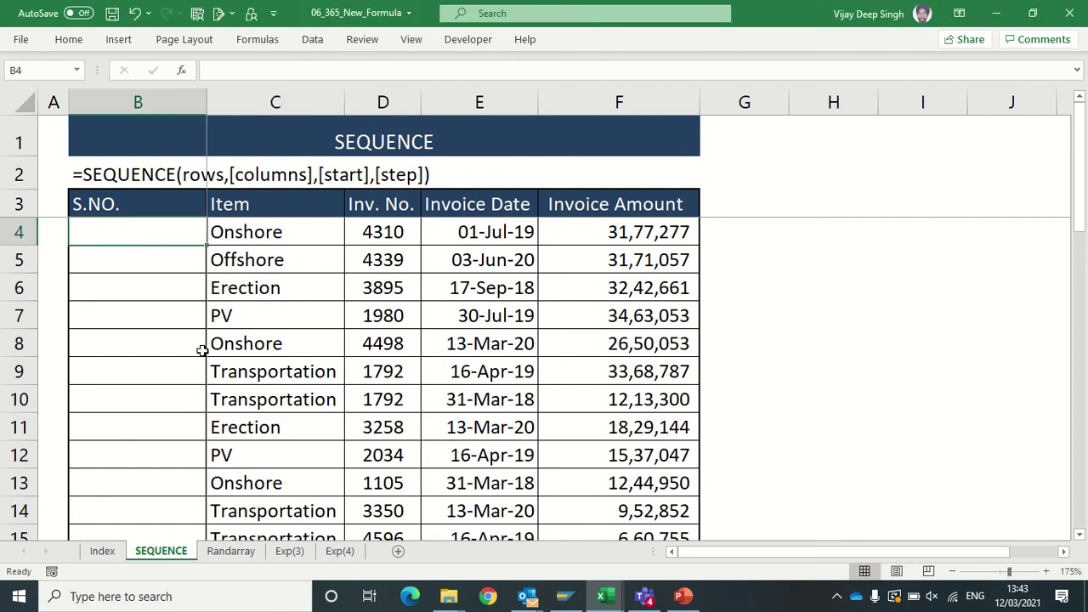
pyautogui.write('1')
pyautogui.press('Return')
pyautogui.write('2')
pyautogui.press('Return')
pyautogui.write('3')
pyautogui.press('Return')
# - Clear B5:B6 and enter the formula =B4+1 in B5
pyautogui.click(147, 266)
pyautogui.moveTo(147, 265); pyautogui.dragTo(173, 289)
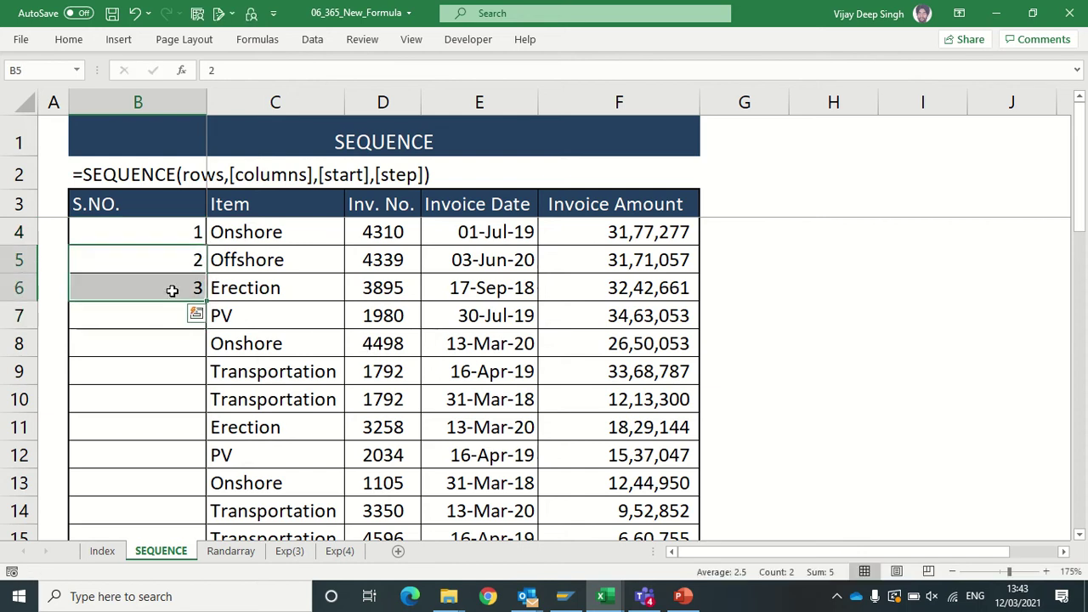
pyautogui.press('Delete')
pyautogui.press('Up')
pyautogui.press('Down')
pyautogui.write('=')
pyautogui.press('Up')
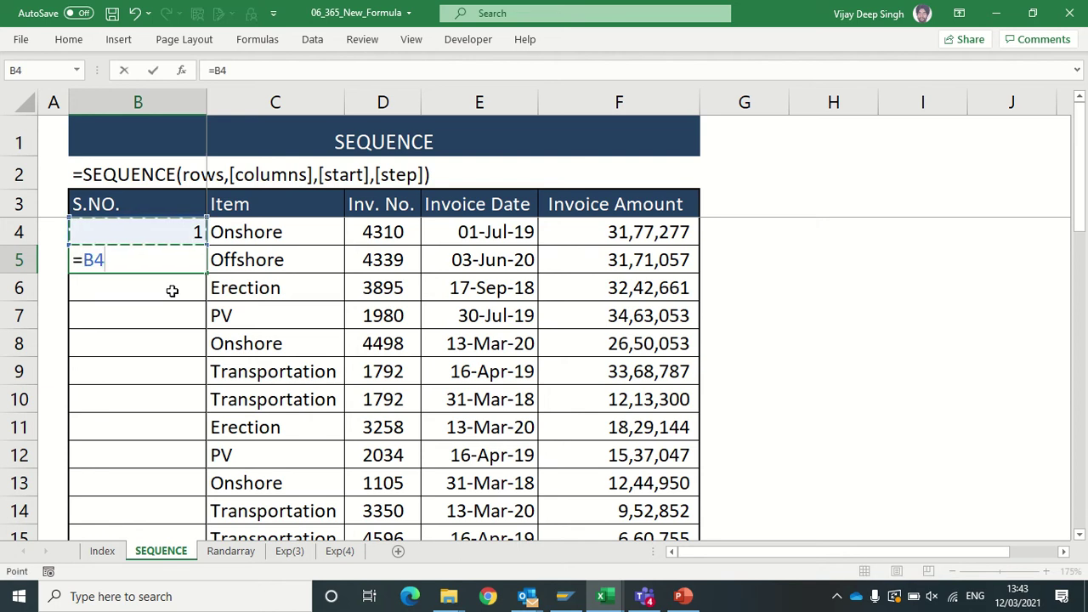
pyautogui.write('+1')
pyautogui.press('Return')
# - Copy the =B4+1 formula from B5 down into B6:B15
pyautogui.press('Up')
pyautogui.hotkey('ctrl', 'c')
pyautogui.press('Down')
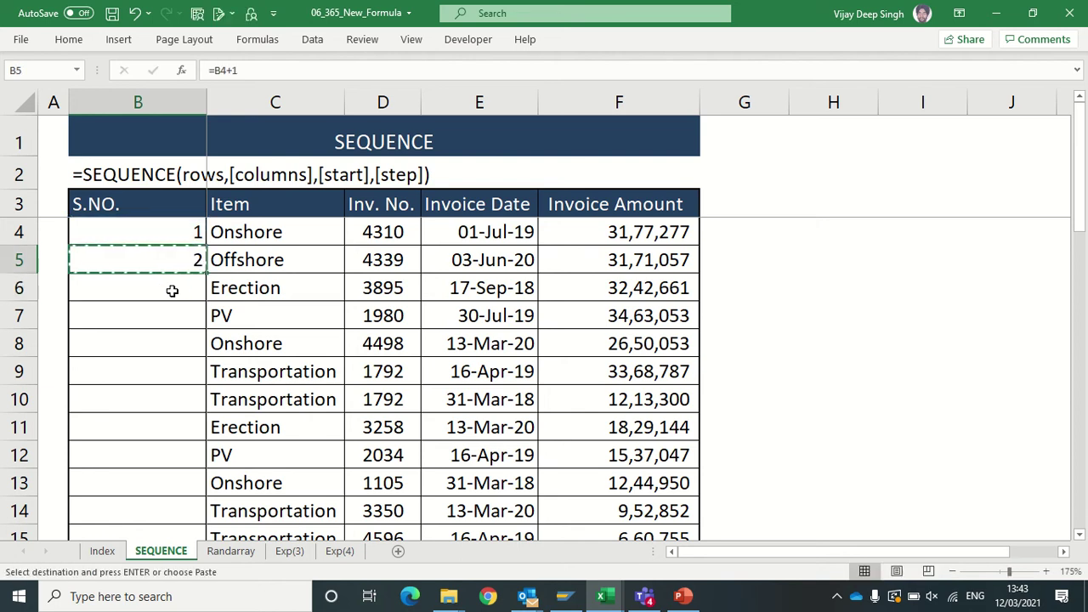
pyautogui.hotkey('shift', 'Down')
pyautogui.hotkey('shift', 'Down')
pyautogui.hotkey('shift', 'Down')
pyautogui.hotkey('shift', 'Down')
pyautogui.hotkey('shift', 'Down')
pyautogui.hotkey('shift', 'Down')
pyautogui.hotkey('shift', 'Down')
pyautogui.hotkey('shift', 'Down')
pyautogui.hotkey('shift', 'Down')
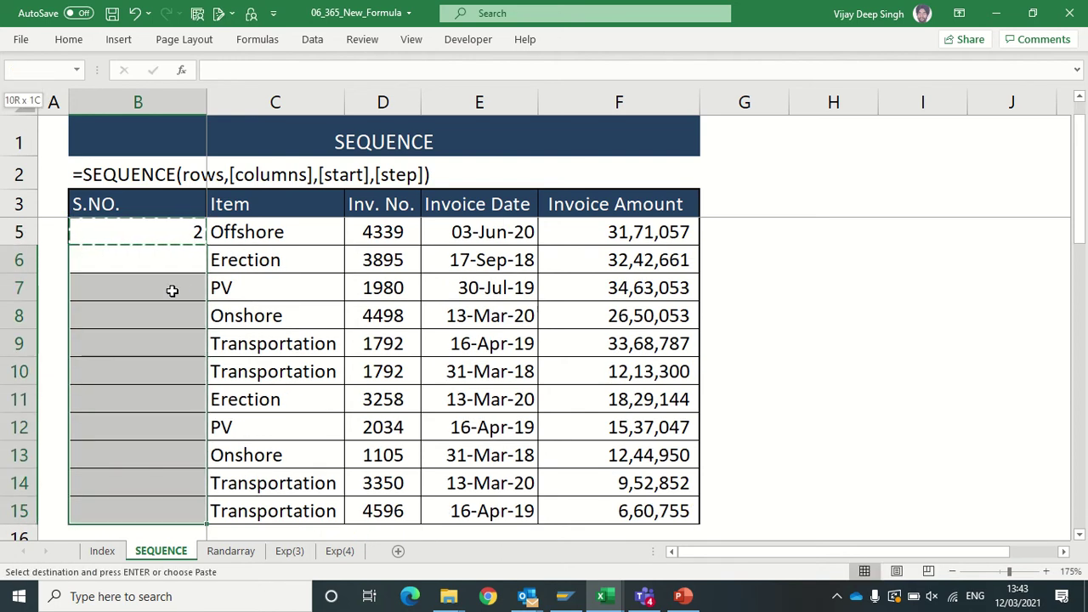
pyautogui.hotkey('ctrl', 'v')
pyautogui.press('Up')
pyautogui.press('Up')
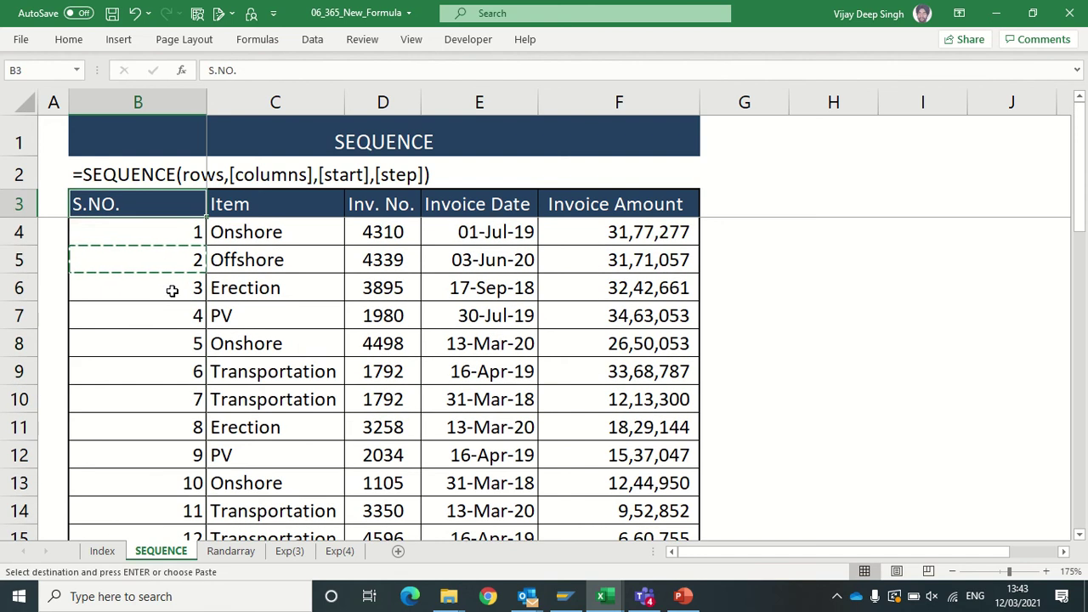
pyautogui.press('Down')
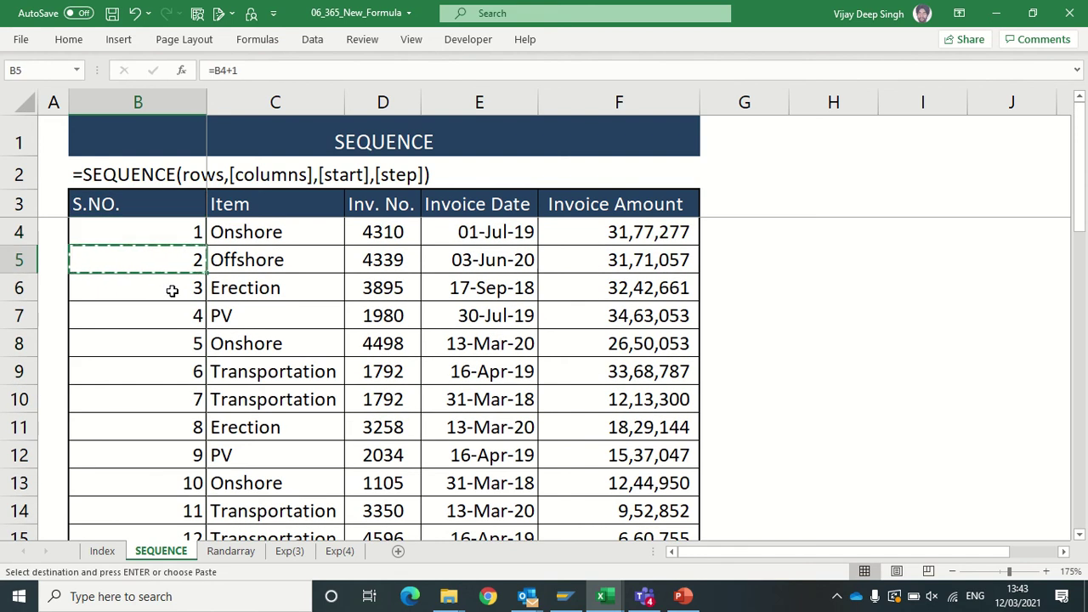
# - Clear the manual serial numbers in B4:B15 and reselect B4
pyautogui.press('Up')
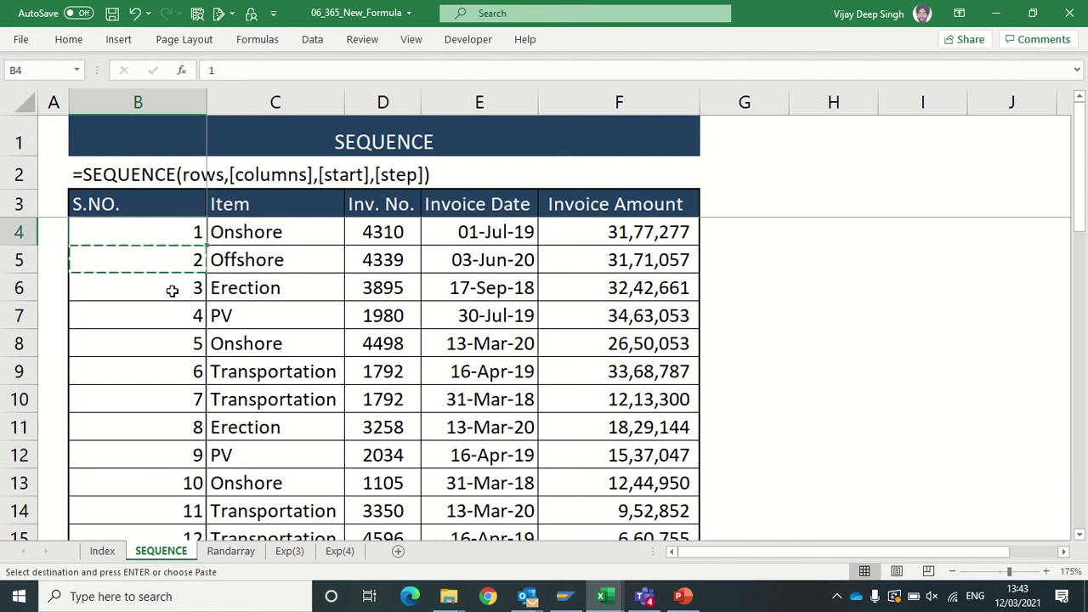
pyautogui.hotkey('ctrl', 'shift', 'Down')
pyautogui.press('Delete')
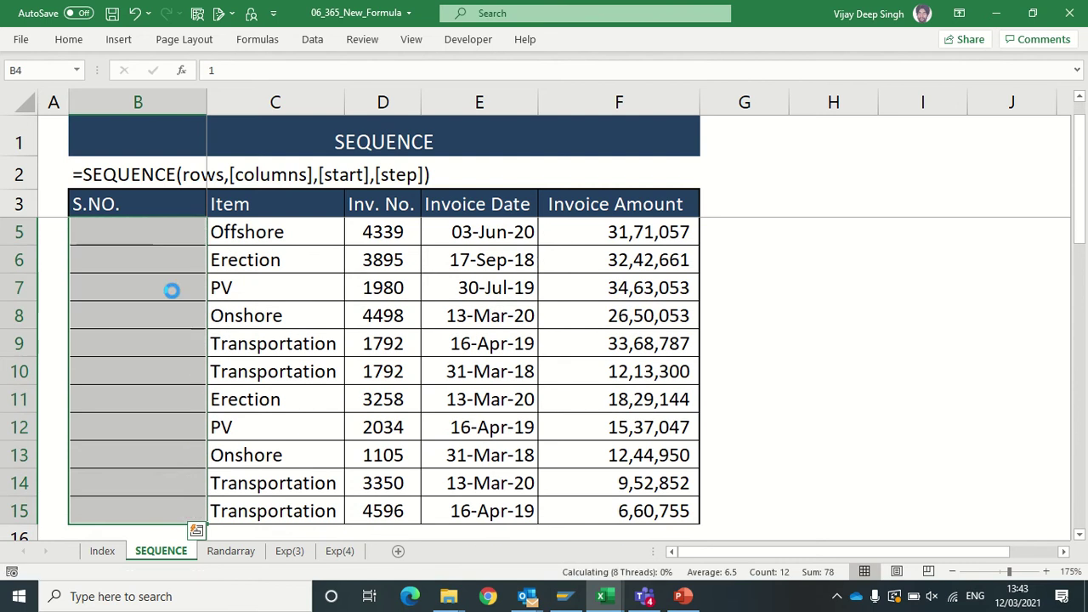
pyautogui.scroll(1, 275, 312)
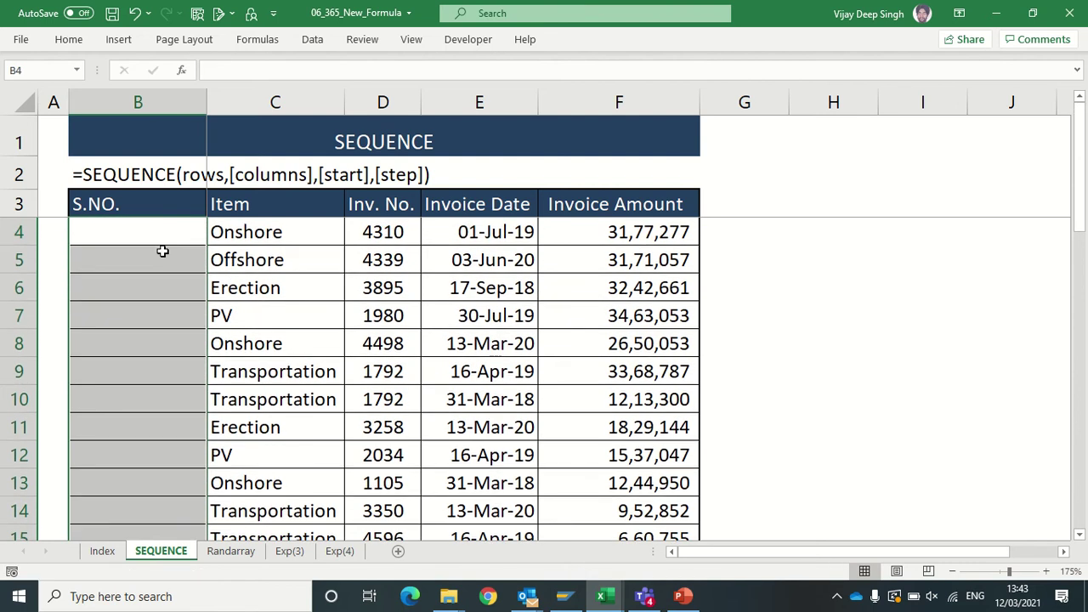
pyautogui.click(149, 226)
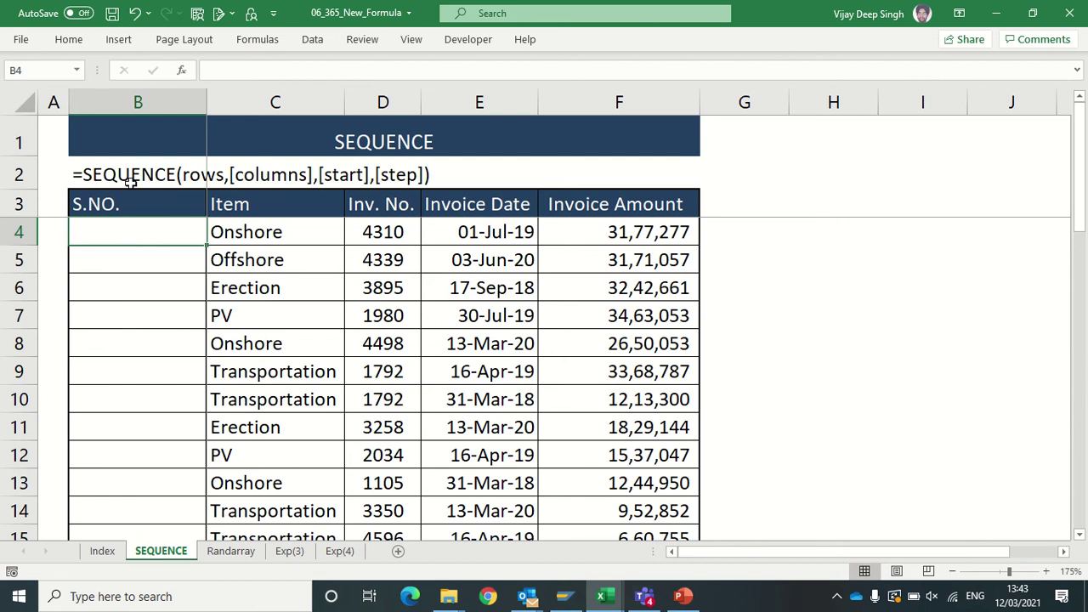
pyautogui.hotkey('ctrl', 'c')
# - Enter =SEQUENCE(10) in B4 to list serial numbers 1 to 10
pyautogui.write('=se')
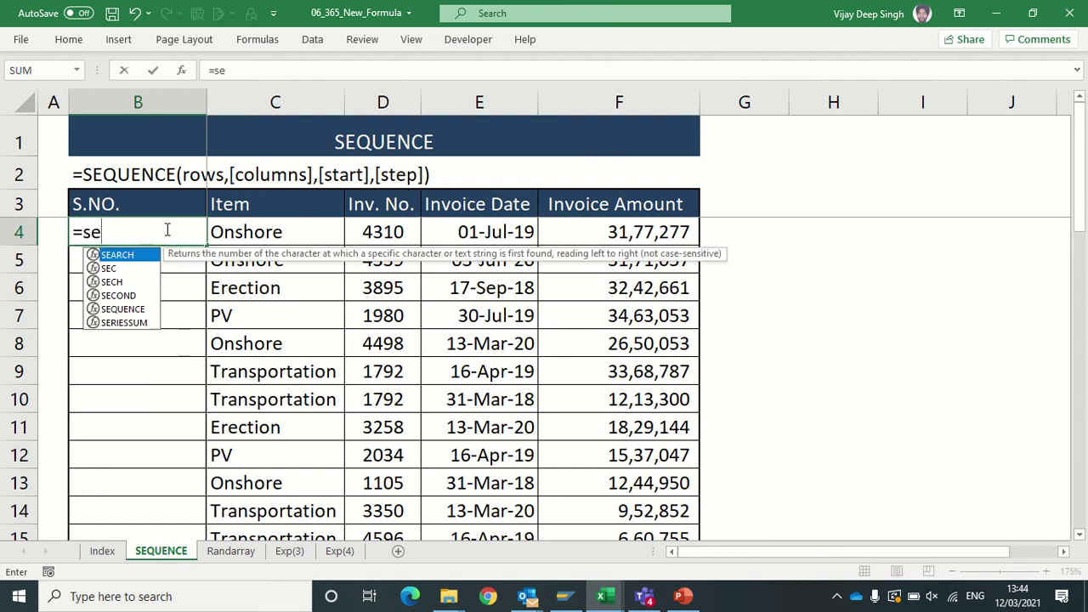
pyautogui.press('BackSpace')
pyautogui.press('BackSpace')
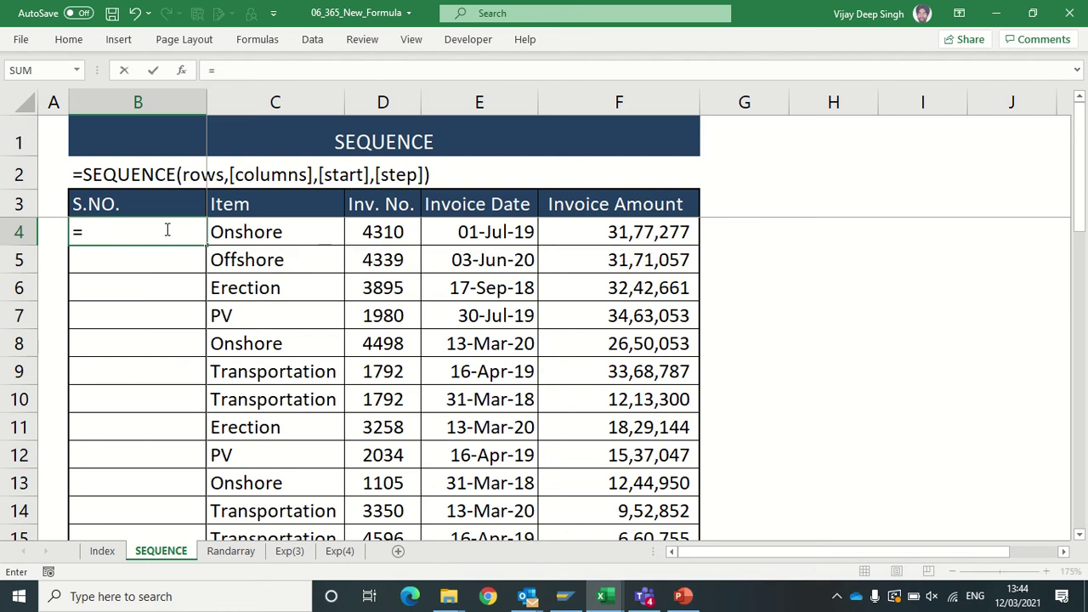
pyautogui.write('SEQU')
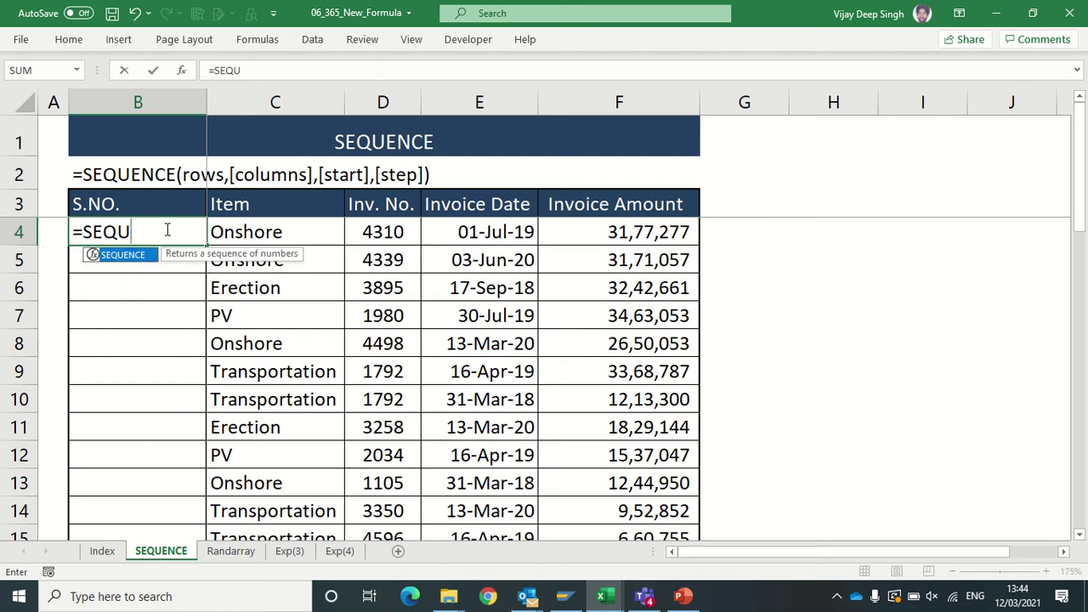
pyautogui.press('Tab')
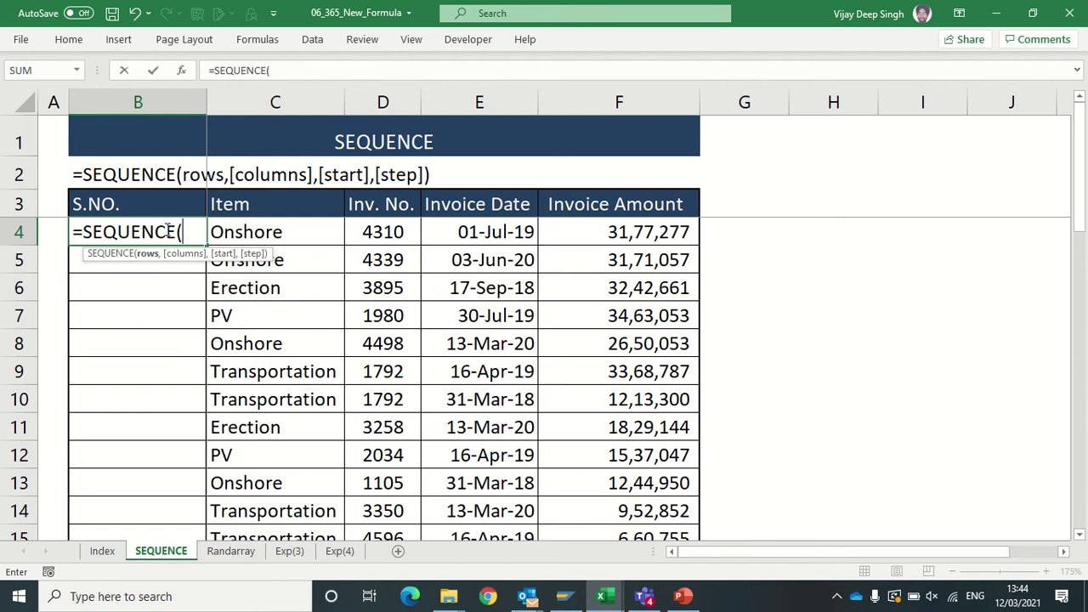
pyautogui.write('10,')
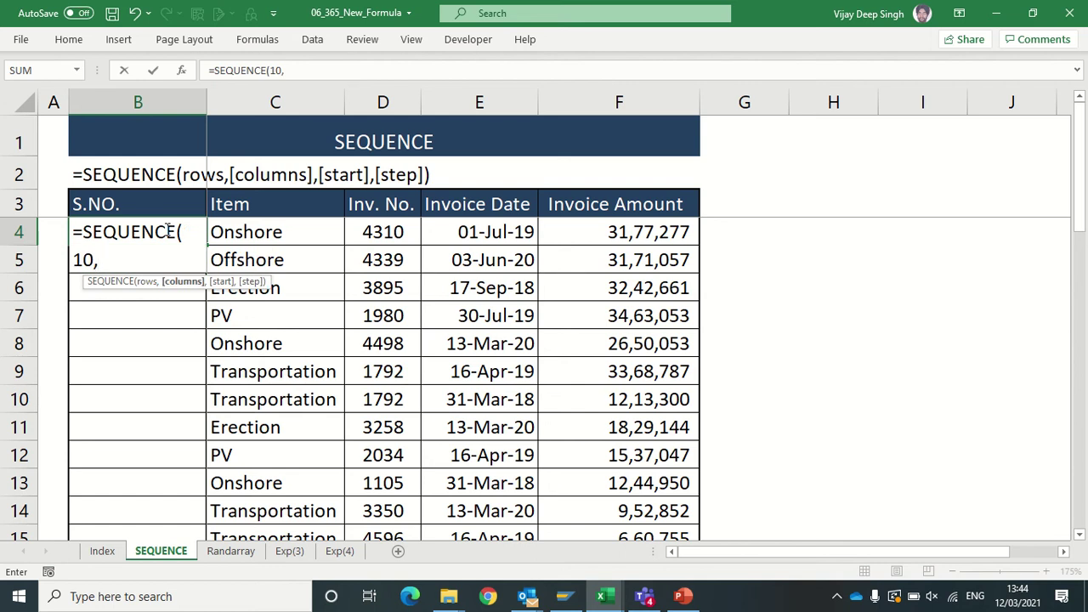
pyautogui.write(',')
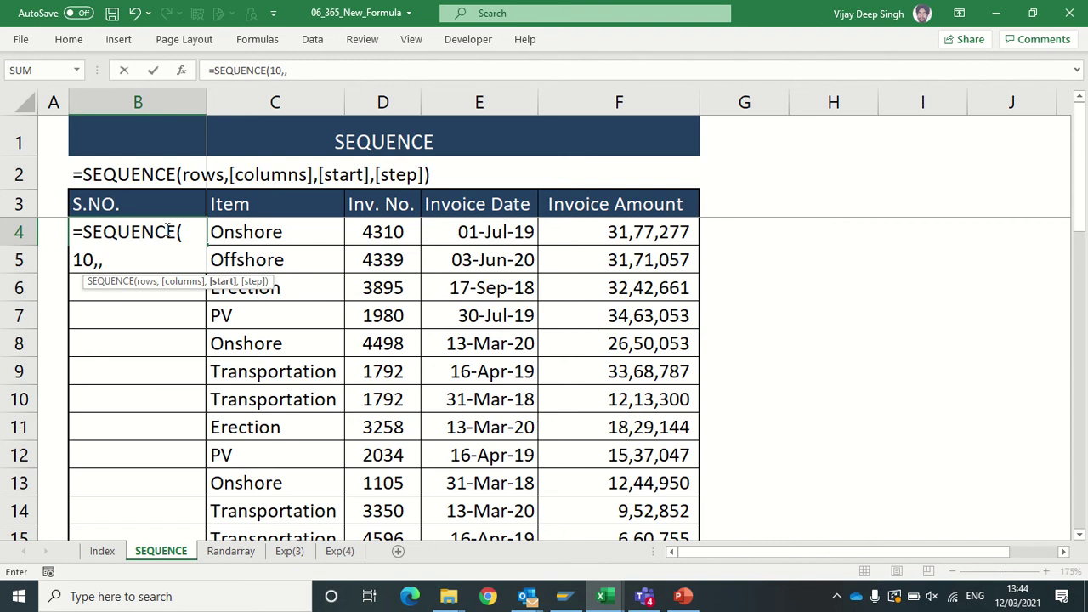
pyautogui.write(',,')
pyautogui.press('BackSpace')
pyautogui.press('BackSpace')
pyautogui.press('BackSpace')
pyautogui.press('BackSpace')
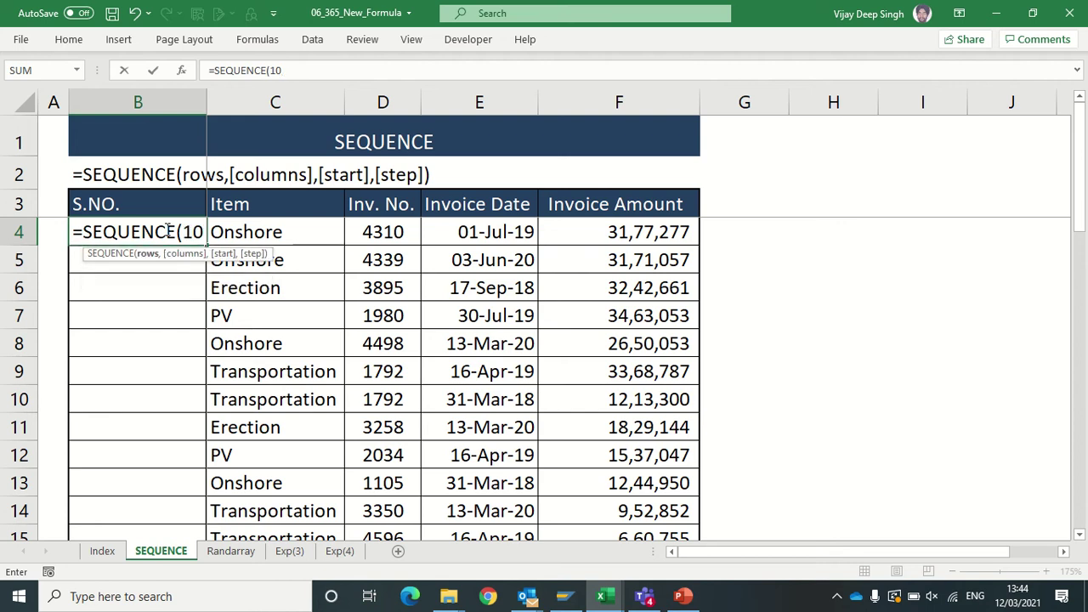
pyautogui.write(')')
pyautogui.press('Return')
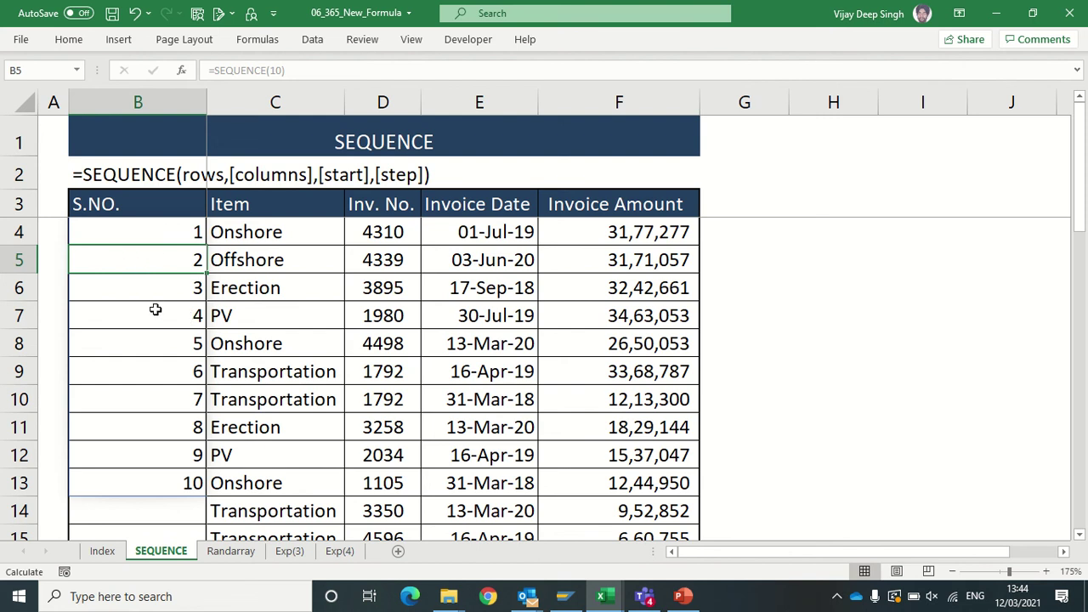
pyautogui.scroll(-1, 129, 269)
pyautogui.scroll(1, 179, 354)
# - Edit the B4 formula to =SEQUENCE(12) so numbering runs 1 to 12
pyautogui.click(147, 230)
pyautogui.scroll(-1, 145, 445)
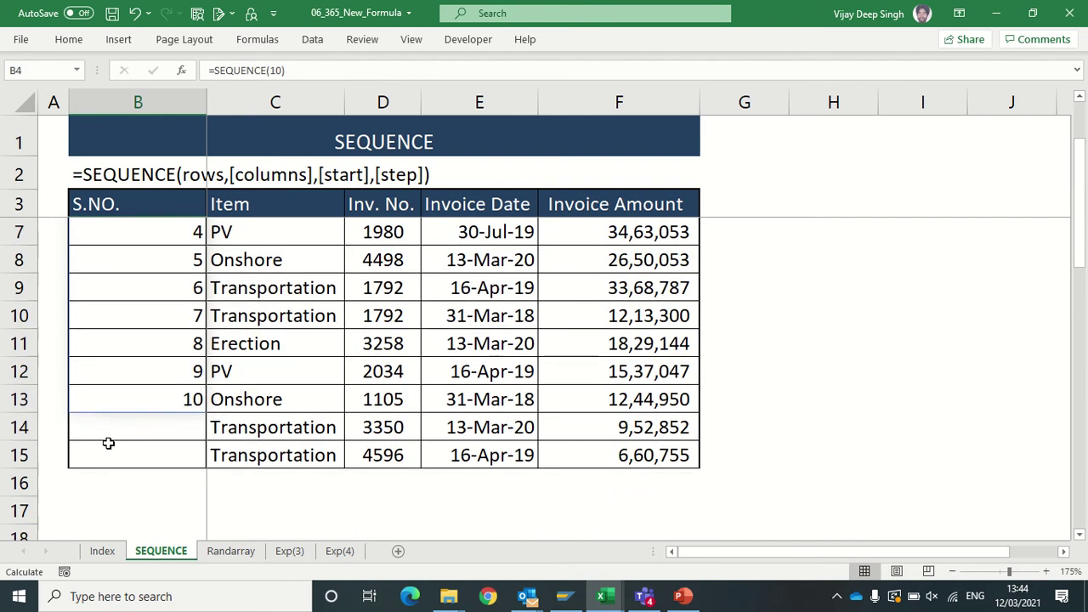
pyautogui.scroll(1, 160, 460)
pyautogui.press('F2')
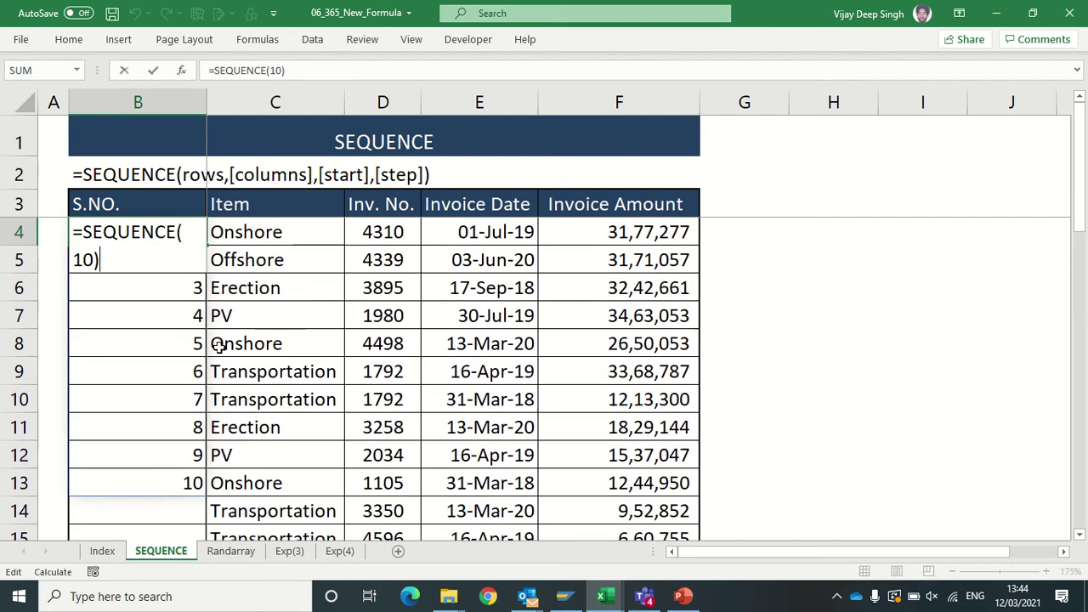
pyautogui.click(90, 259)
pyautogui.press('BackSpace')
pyautogui.write('2')
pyautogui.press('Return')
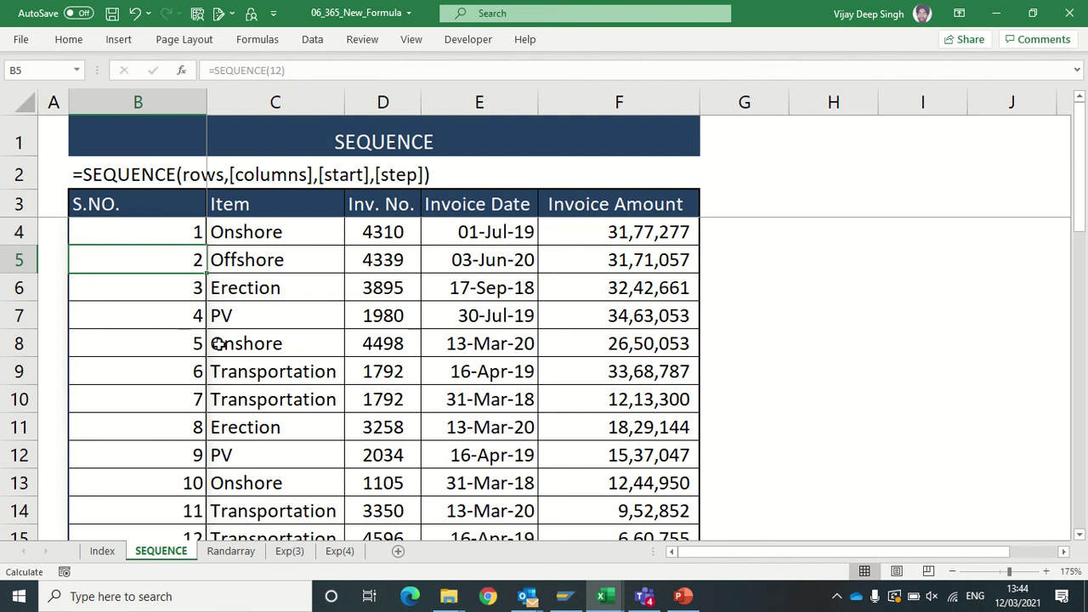
pyautogui.scroll(-1, 204, 336)
pyautogui.scroll(1, 232, 364)
pyautogui.scroll(-3, 208, 349)
pyautogui.scroll(-4, 216, 395)
# - Enter =SEQUENCE(10,2) in B27 to spill 1–20 across B27:C36
pyautogui.click(119, 288)
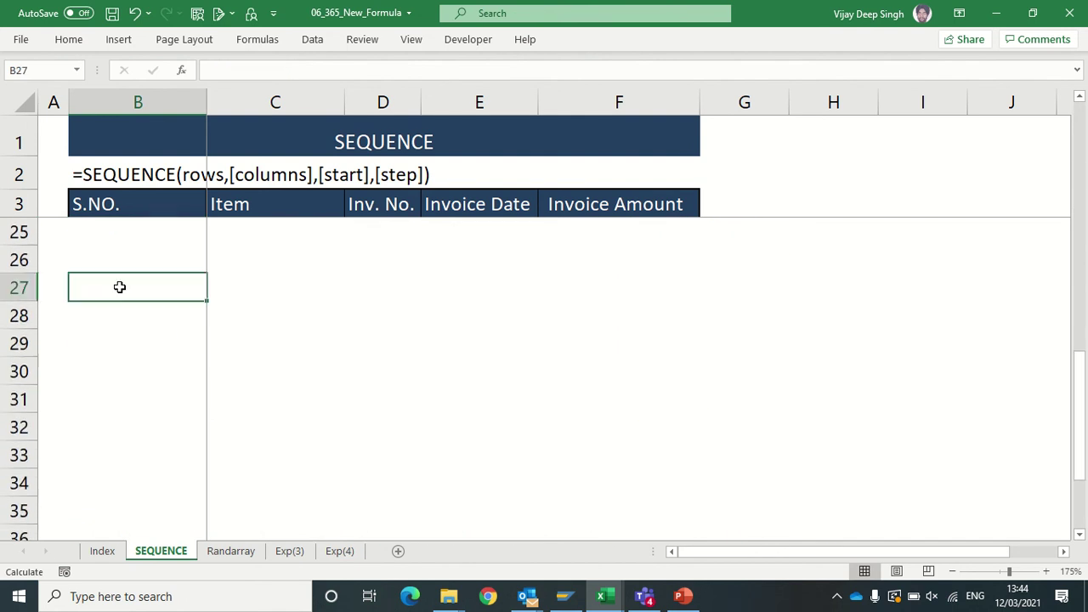
pyautogui.write('=SEQU')
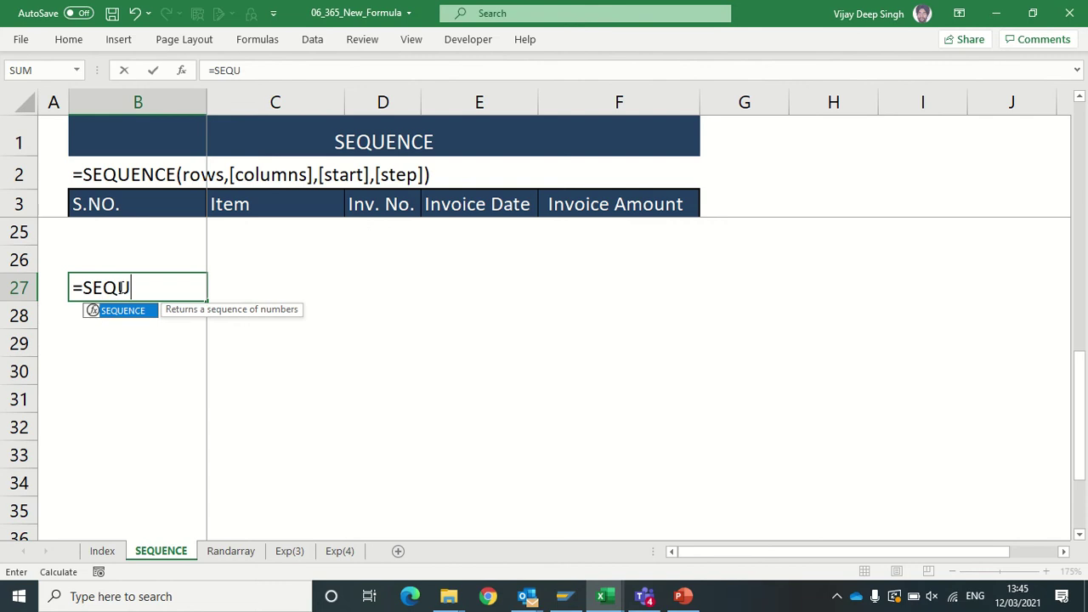
pyautogui.press('Tab')
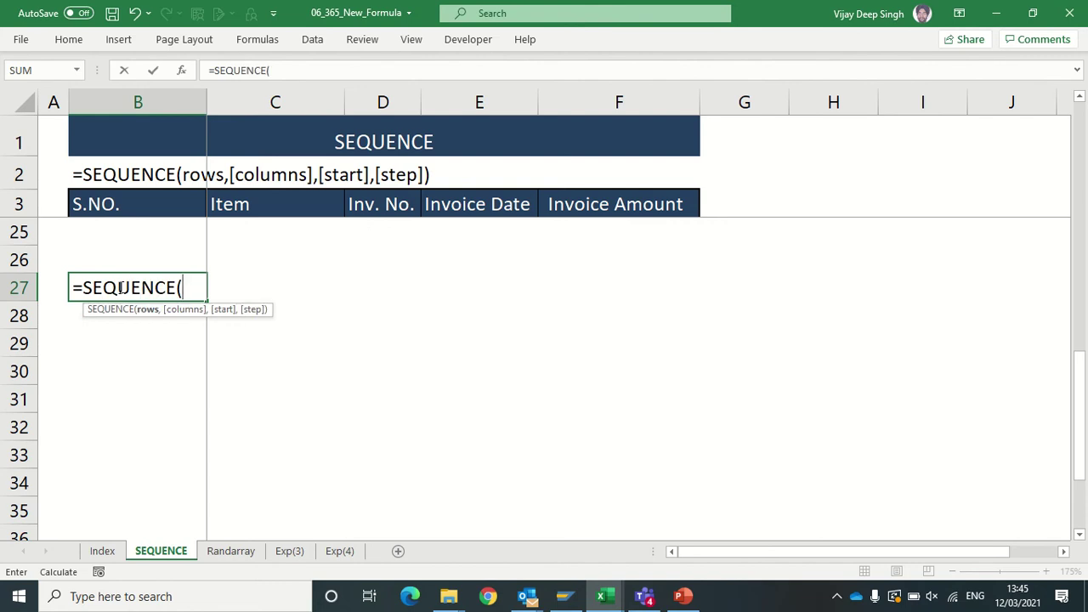
pyautogui.write('10,')
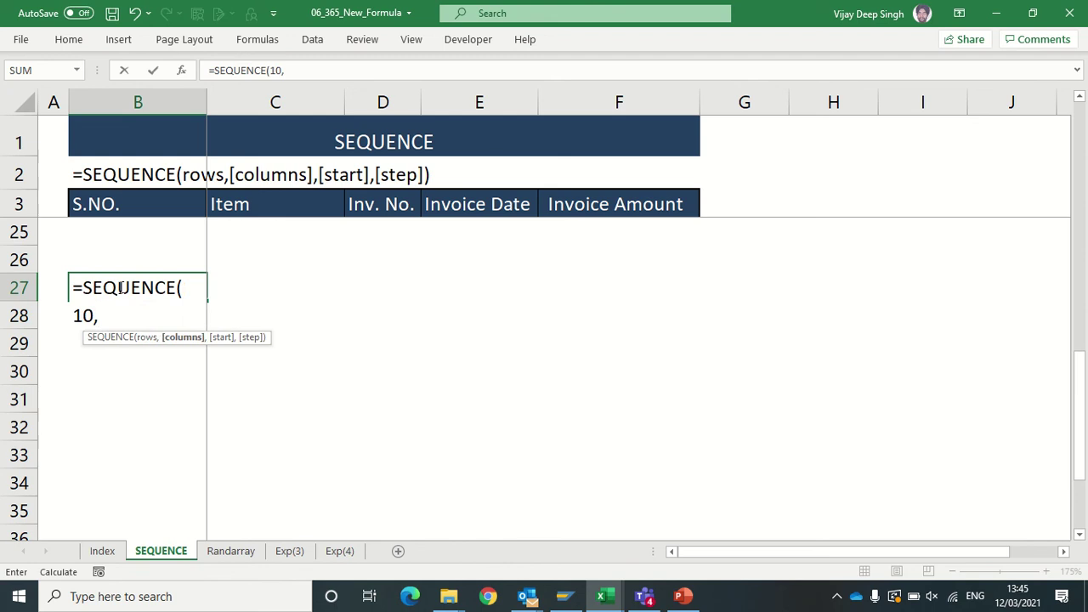
pyautogui.write('2)')
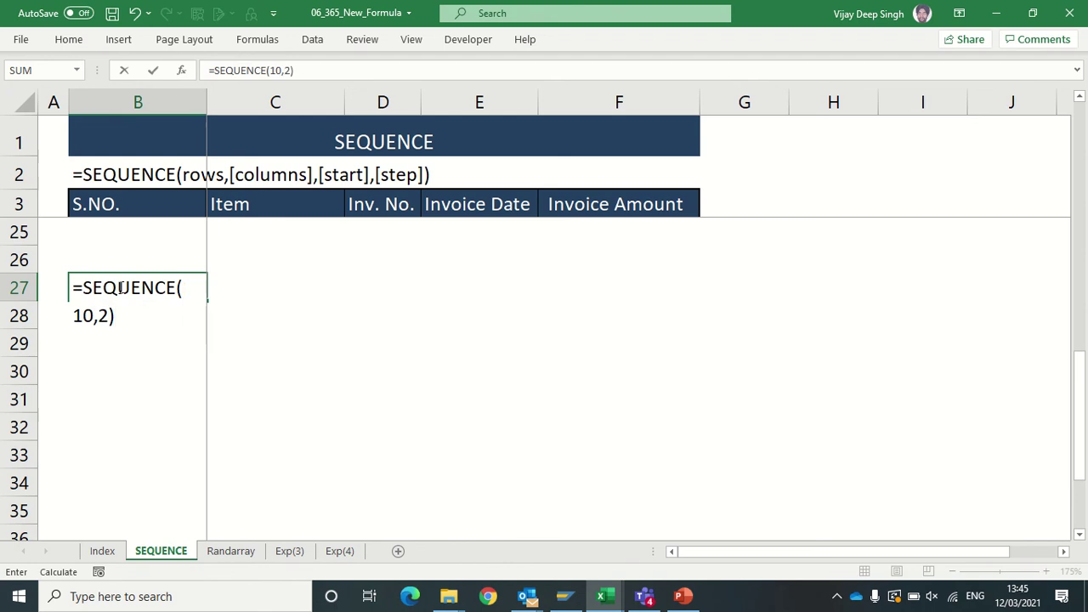
pyautogui.press('Return')
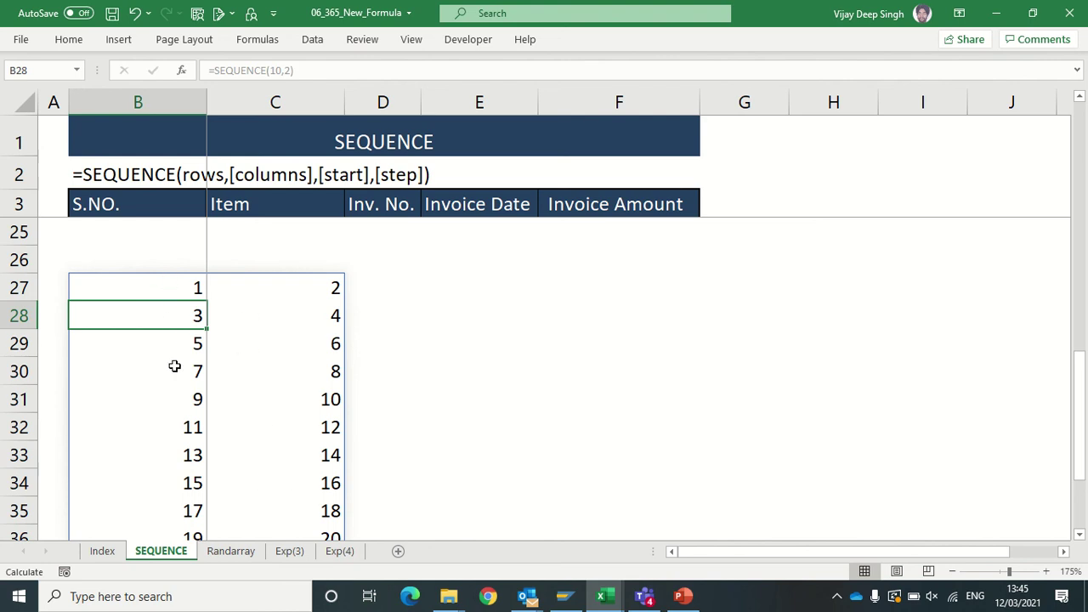
pyautogui.scroll(-1, 194, 391)
pyautogui.scroll(1, 196, 400)
# - Add a start value of 5 to make B27 =SEQUENCE(10,2,5)
pyautogui.click(160, 282)
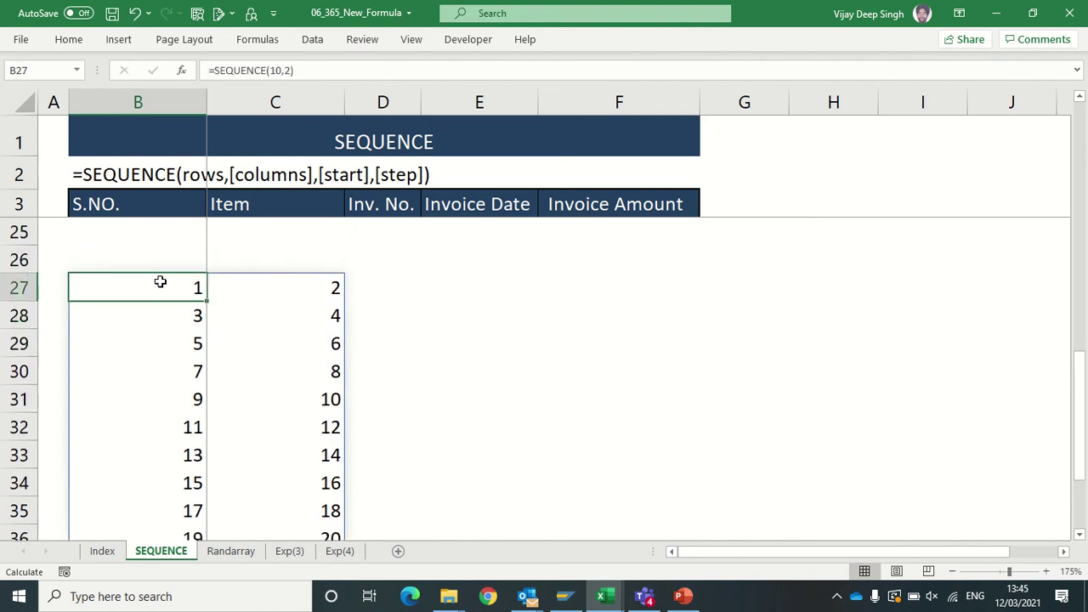
pyautogui.press('F2')
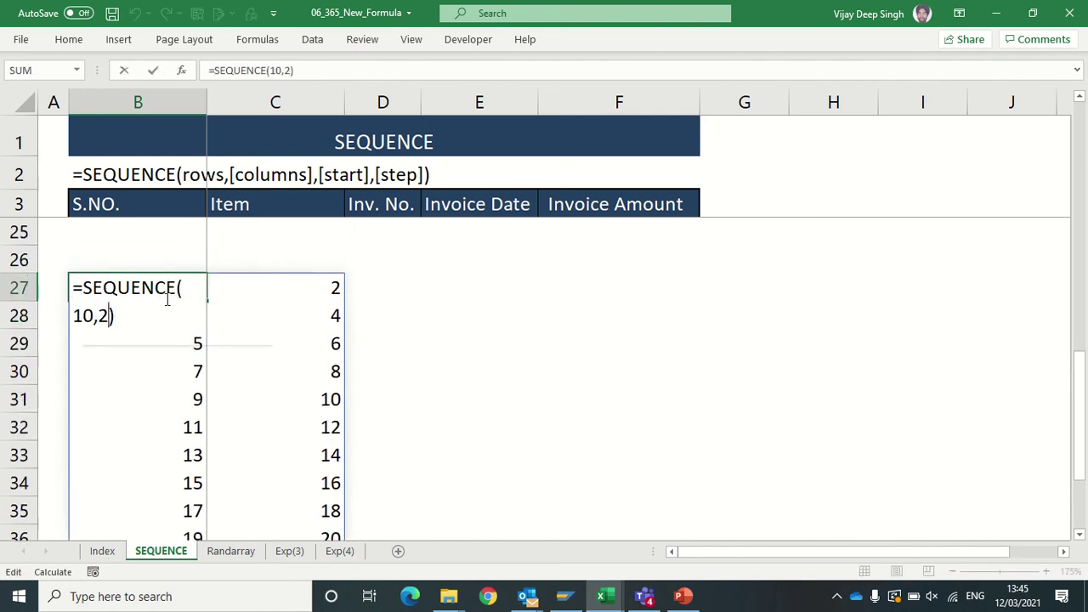
pyautogui.press('BackSpace')
pyautogui.write(',')
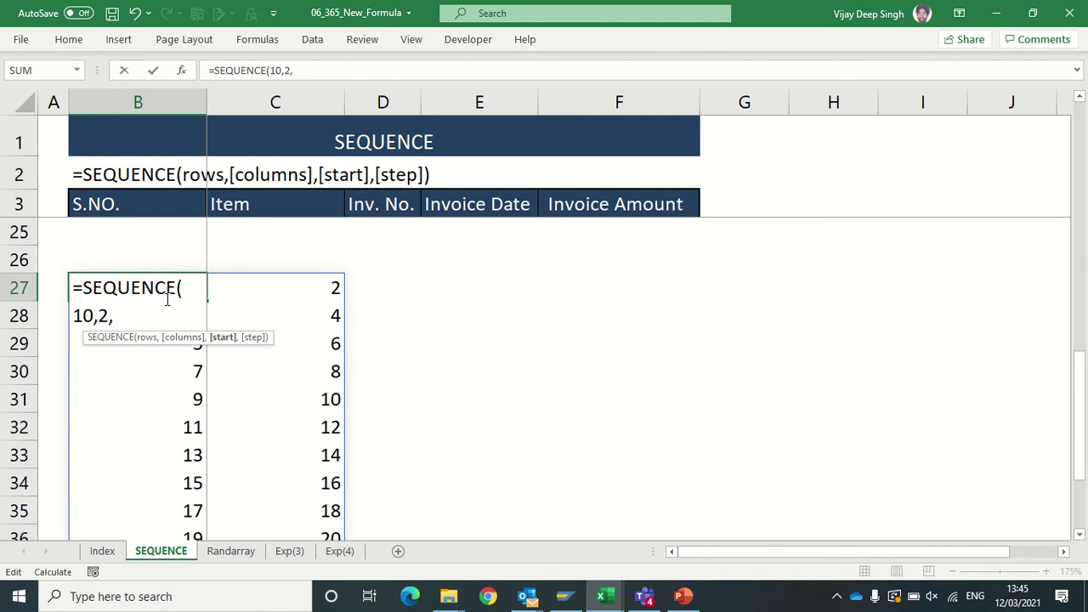
pyautogui.write('5)')
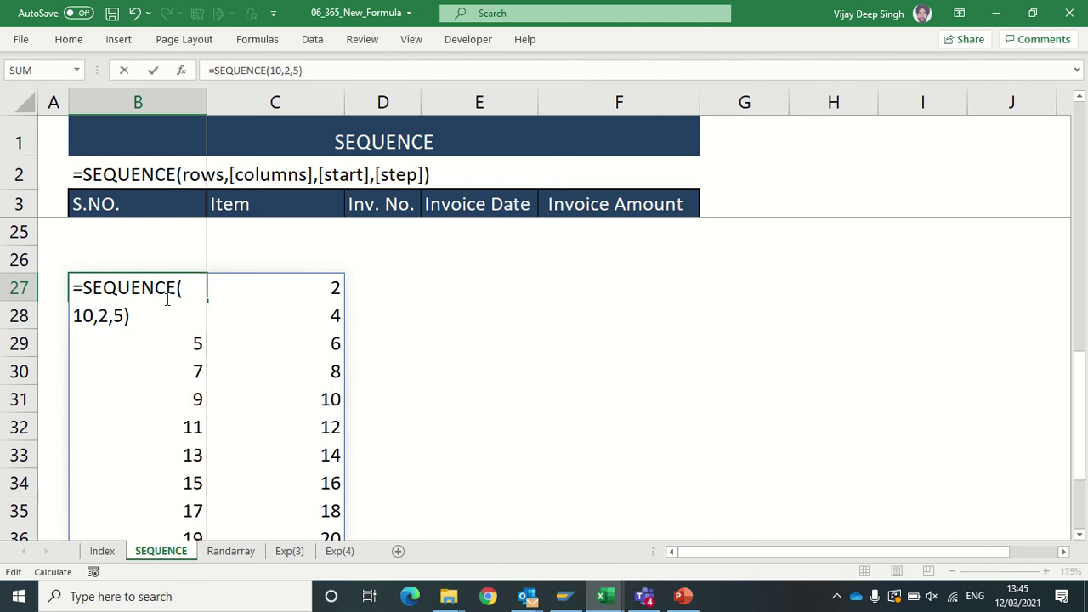
pyautogui.press('Return')
# - Add a step of 10 so B27 reads =SEQUENCE(10,2,5,10), then return to the invoice table
pyautogui.click(166, 297)
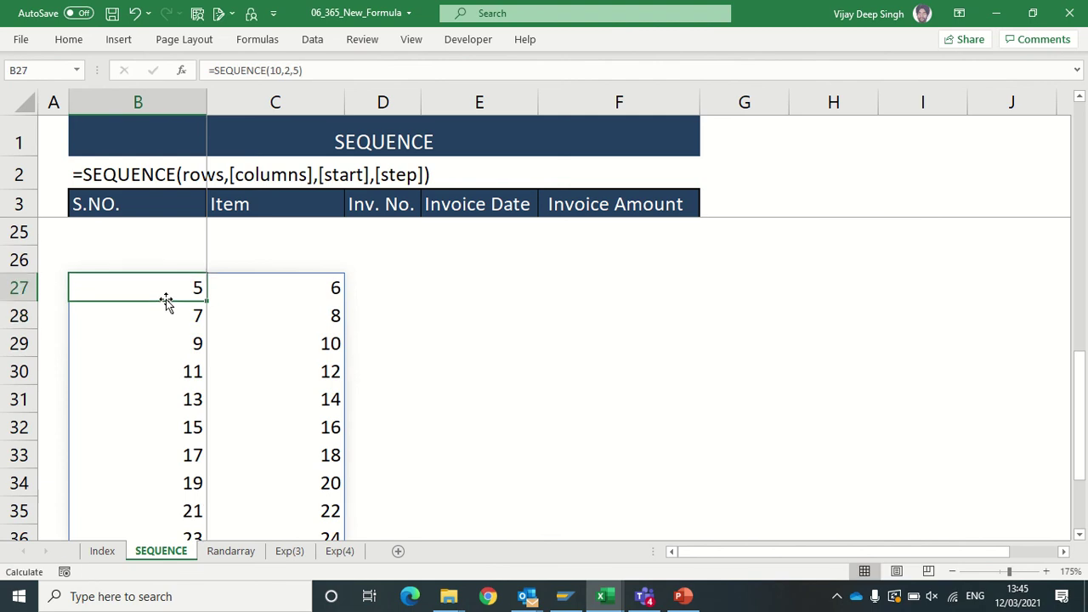
pyautogui.press('F2')
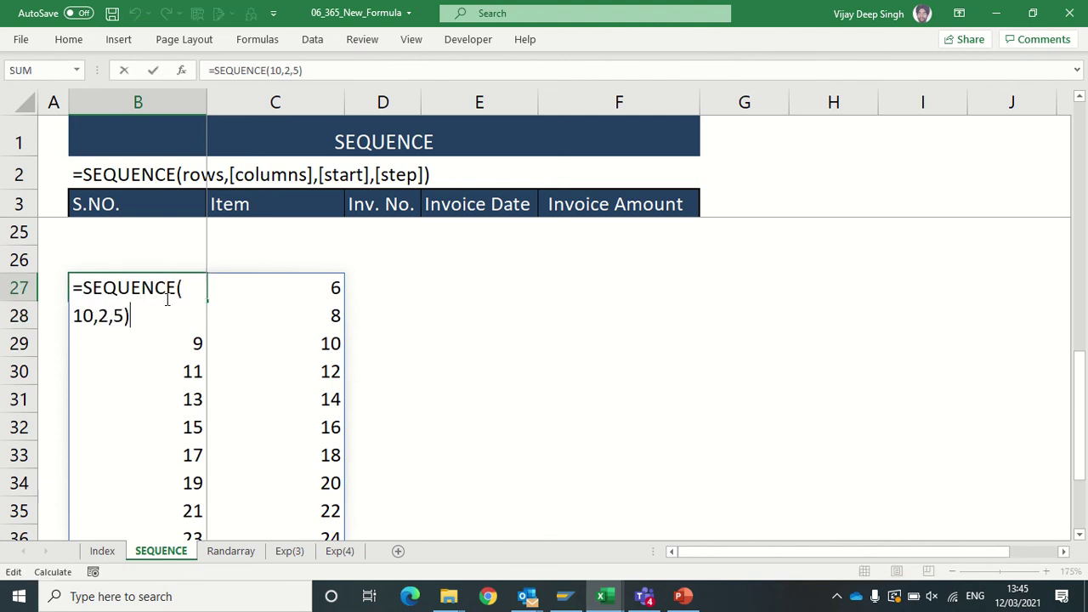
pyautogui.press('Left')
pyautogui.write(',')
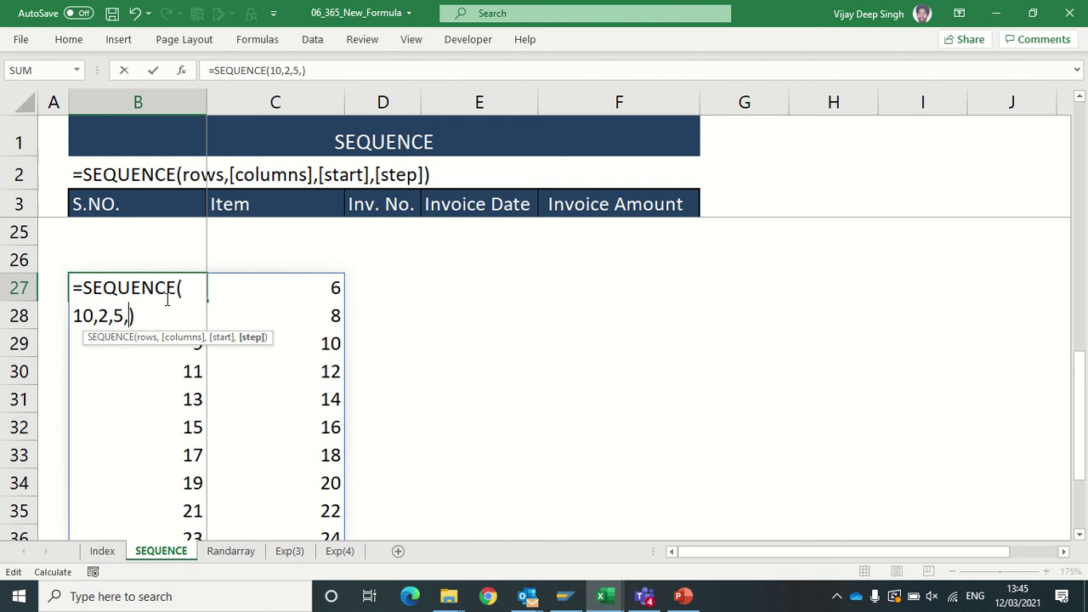
pyautogui.write('5')
pyautogui.press('BackSpace')
pyautogui.write('10')
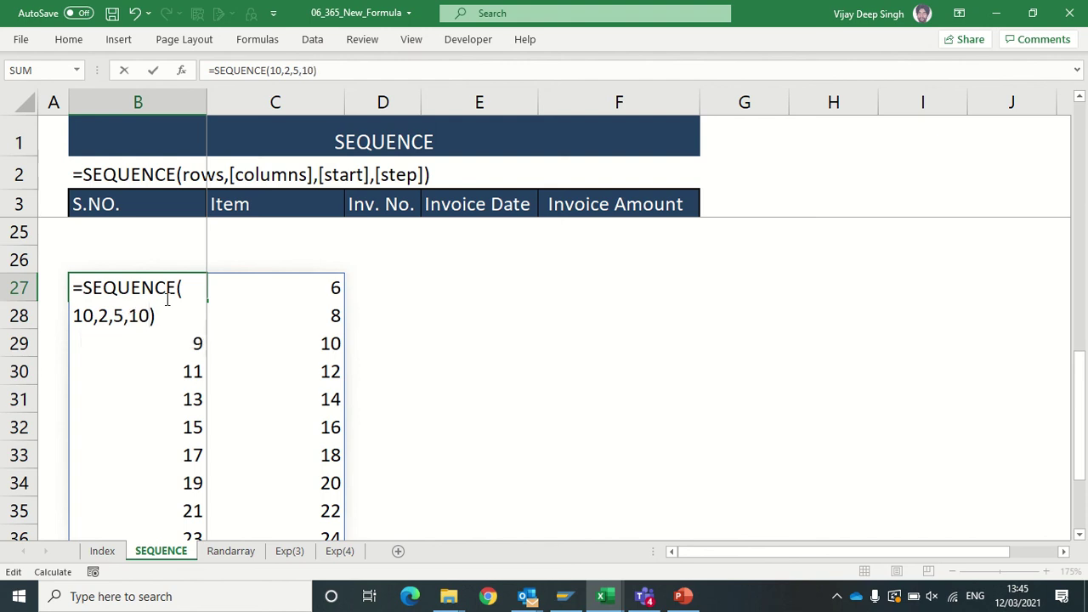
pyautogui.press('Return')
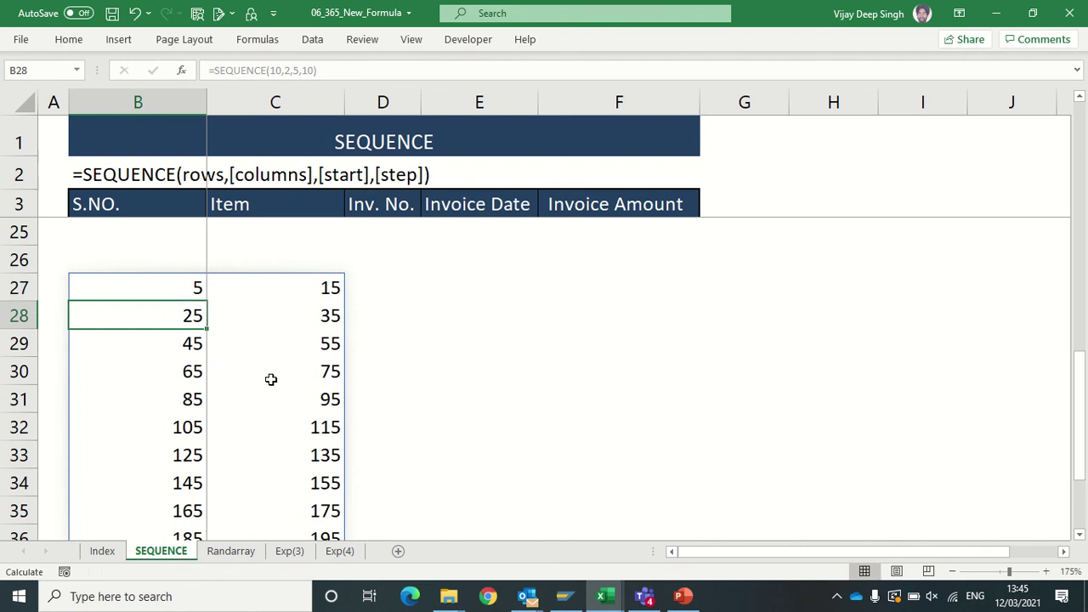
pyautogui.scroll(1, 268, 416)
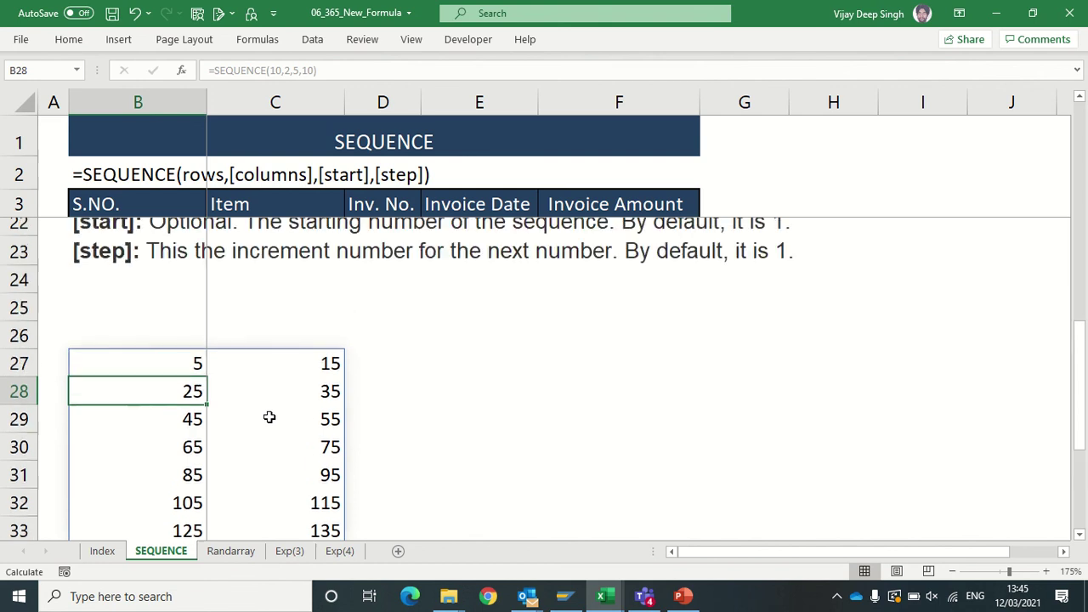
pyautogui.scroll(6, 269, 417)
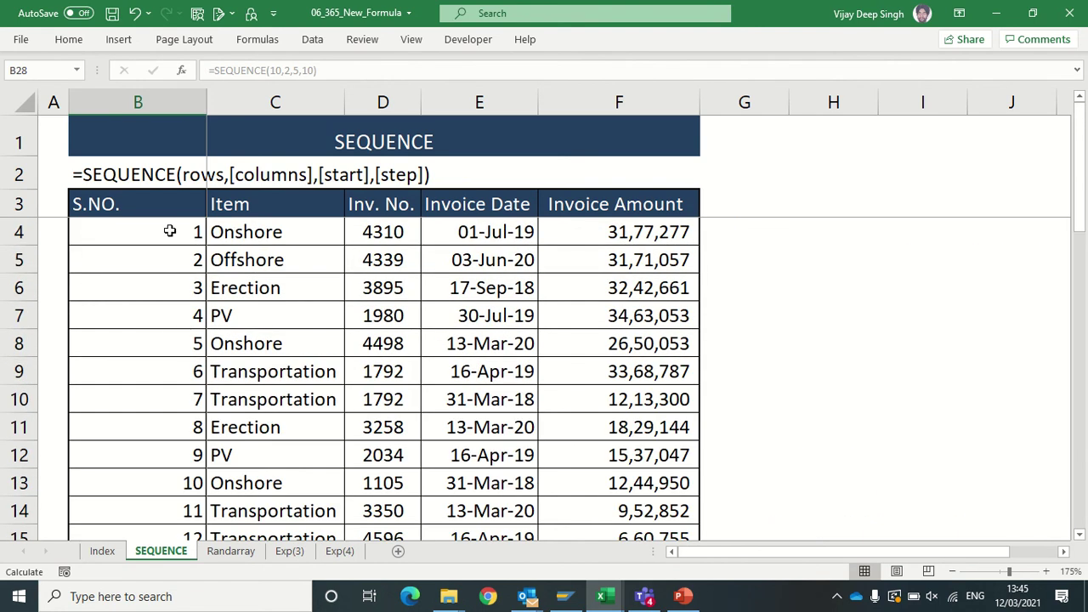
pyautogui.click(169, 284)
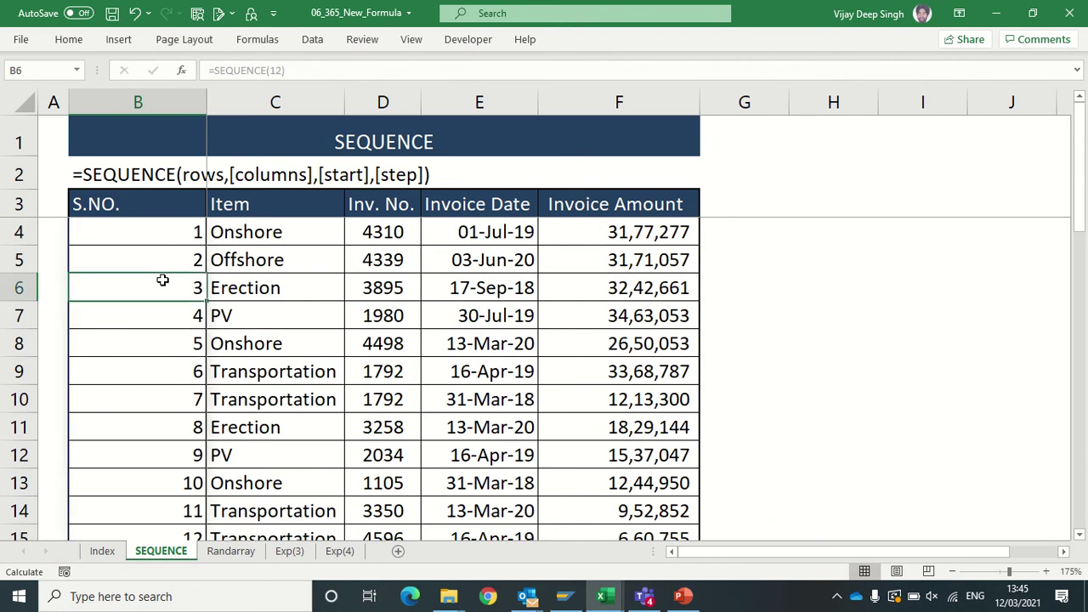
# - Insert a blank row 6 above the Erection entry in the invoice table
pyautogui.click(236, 291)
pyautogui.hotkey('shift', 'space')
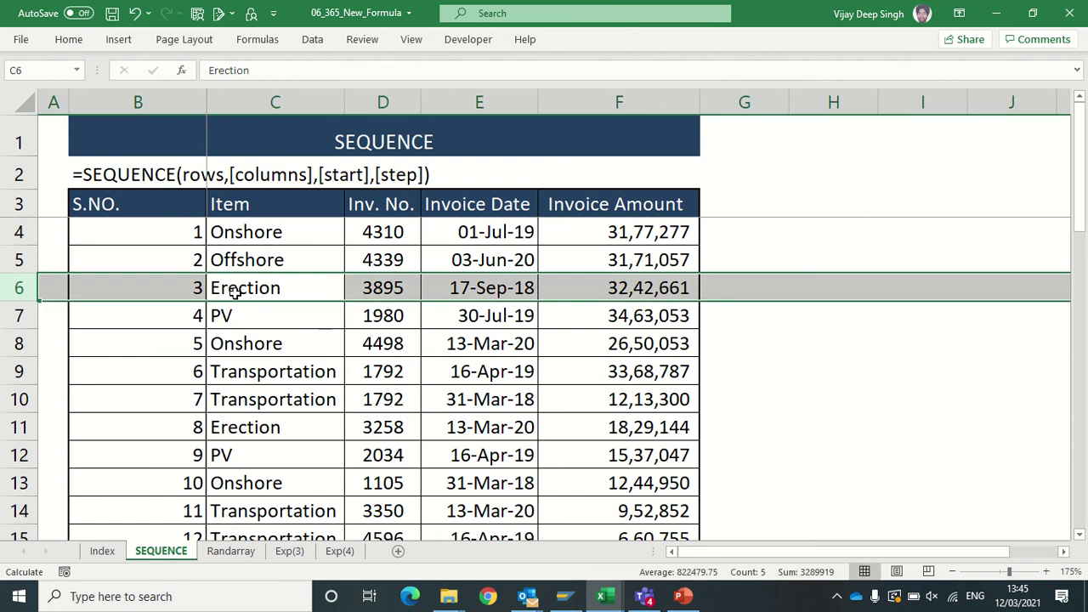
pyautogui.rightClick(22, 286)
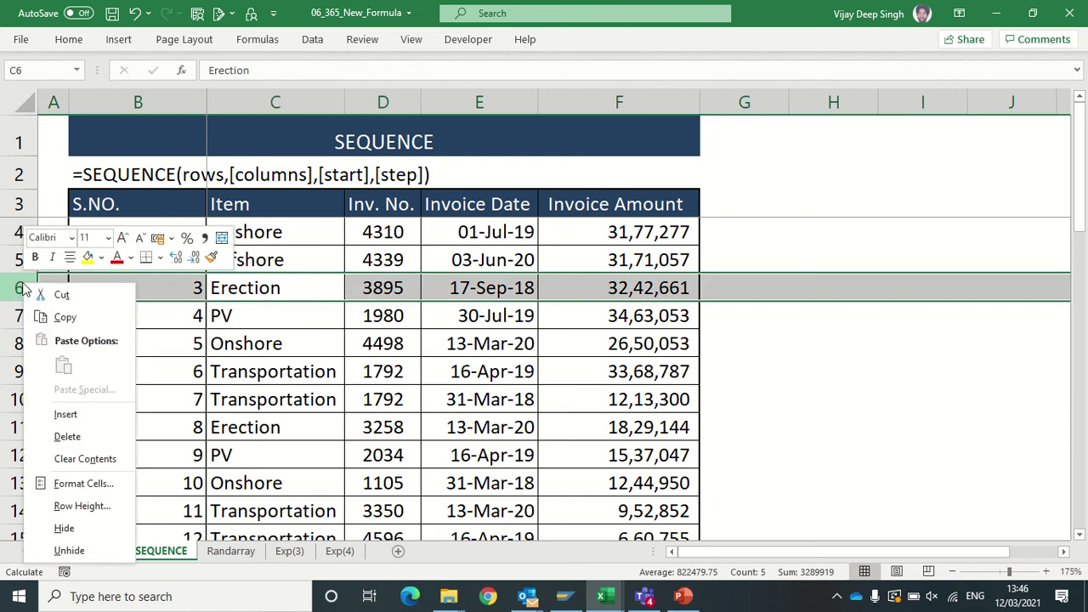
pyautogui.click(71, 416)
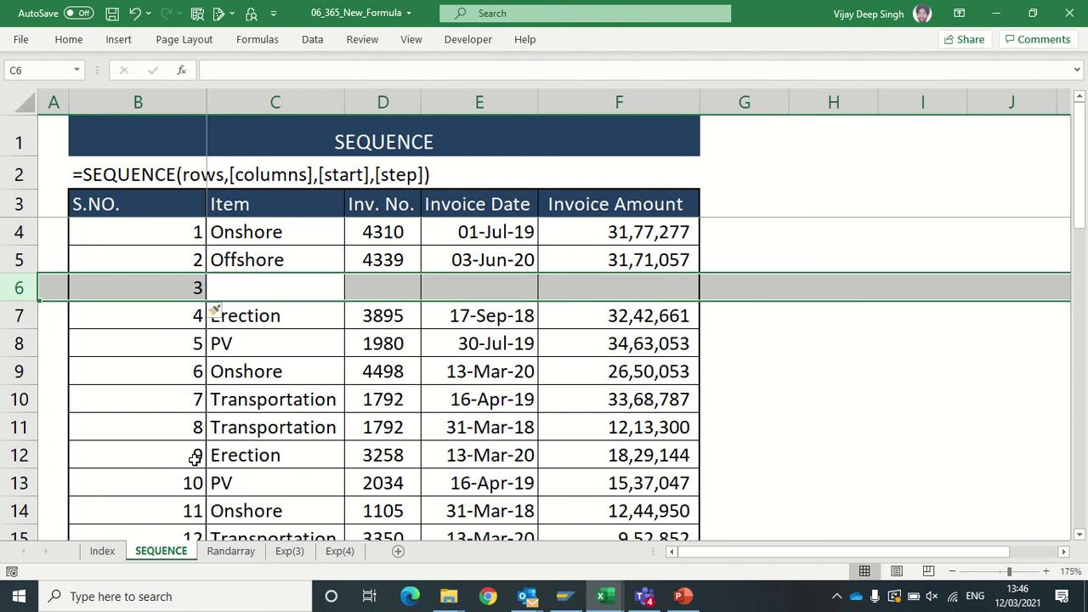
pyautogui.click(233, 417)
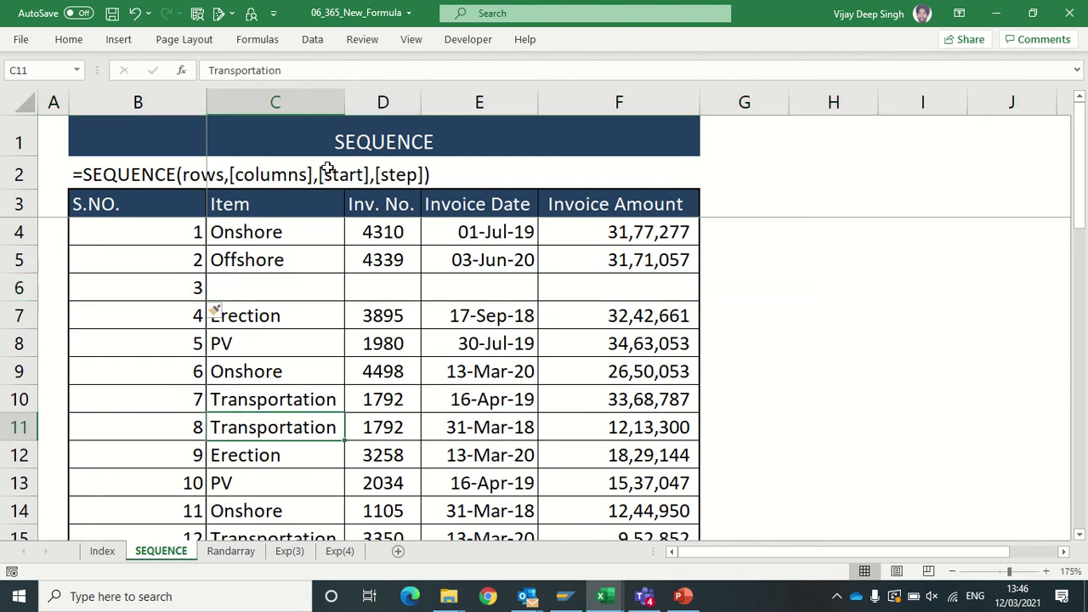
pyautogui.scroll(-1, 309, 300)
pyautogui.scroll(1, 311, 302)
# - Open the Randarray sheet and select C4 at the top of the empty Inv. No. column
pyautogui.click(230, 551)
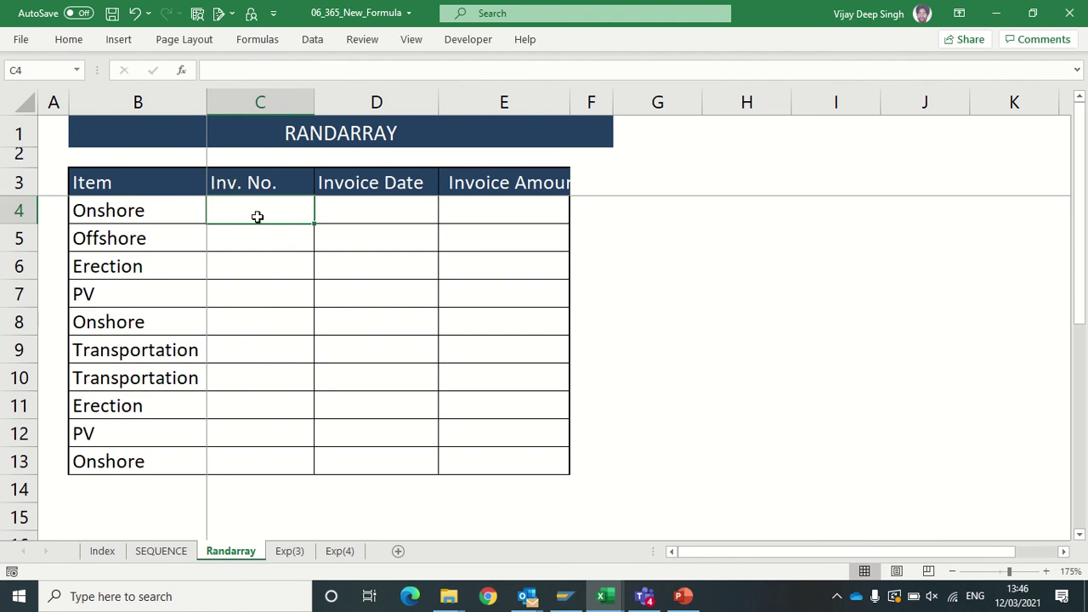
pyautogui.moveTo(258, 216); pyautogui.dragTo(496, 465)
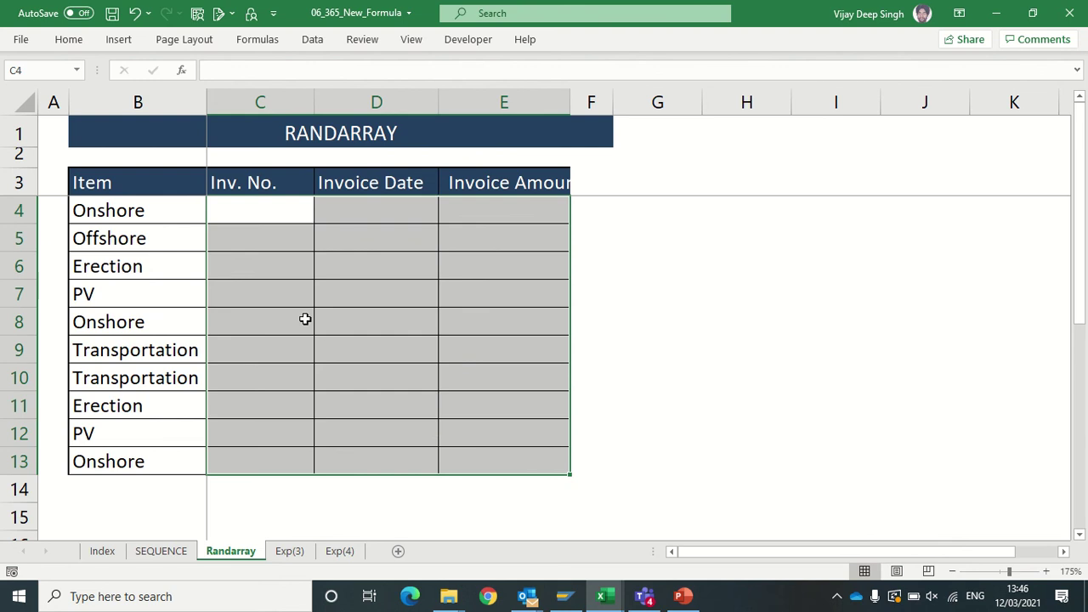
pyautogui.click(280, 286)
pyautogui.click(266, 220)
pyautogui.moveTo(266, 221); pyautogui.dragTo(280, 465)
pyautogui.click(279, 212)
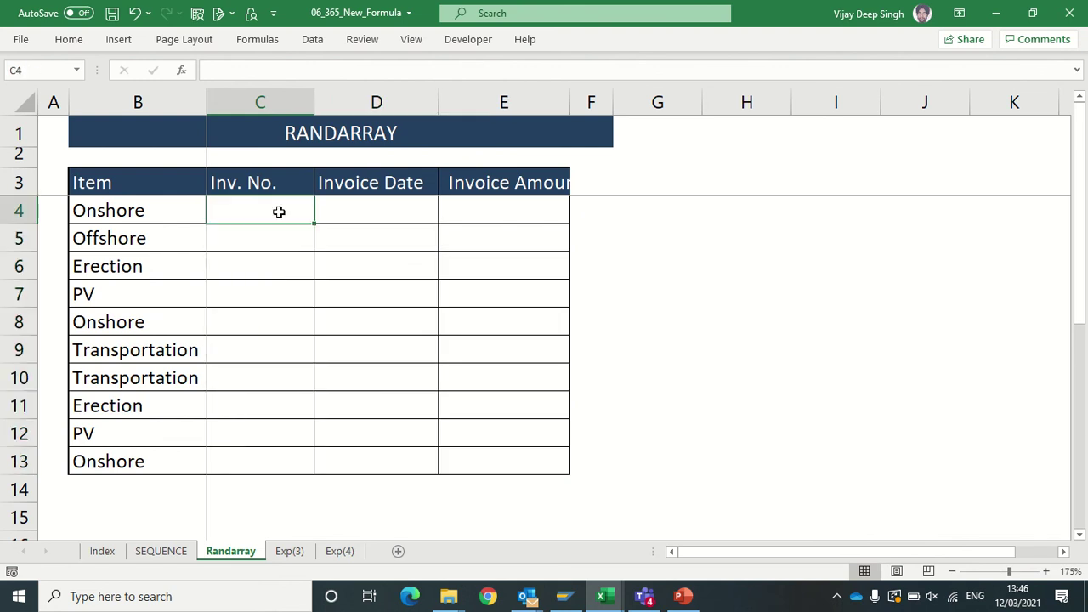
# - Enter =RANDARRAY(10,1,1000,5000,TRUE) in C4 to spill ten whole invoice numbers
pyautogui.write('=')
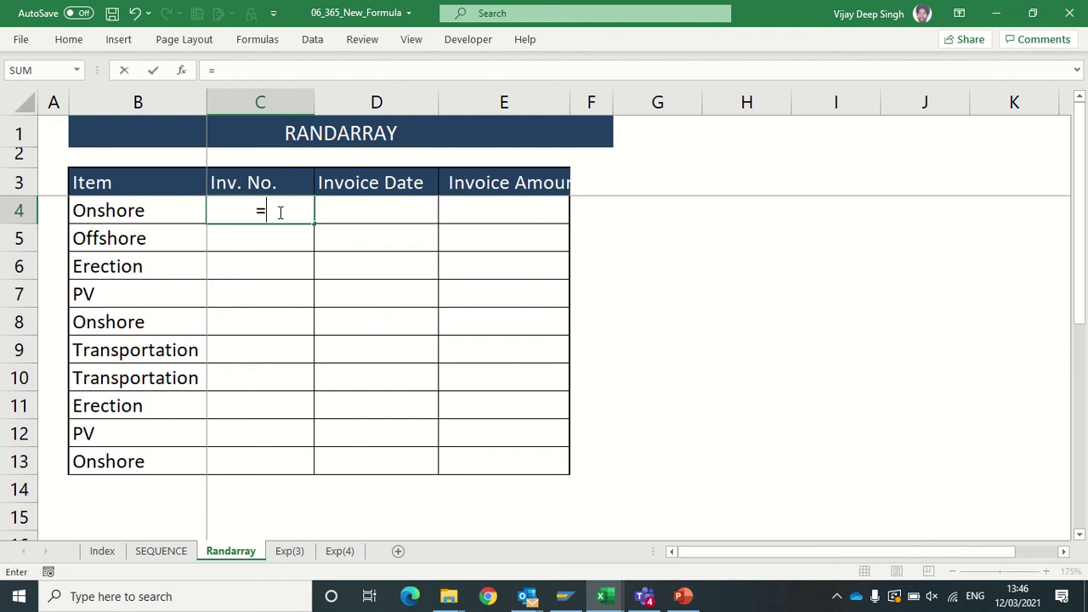
pyautogui.write('RANDARR')
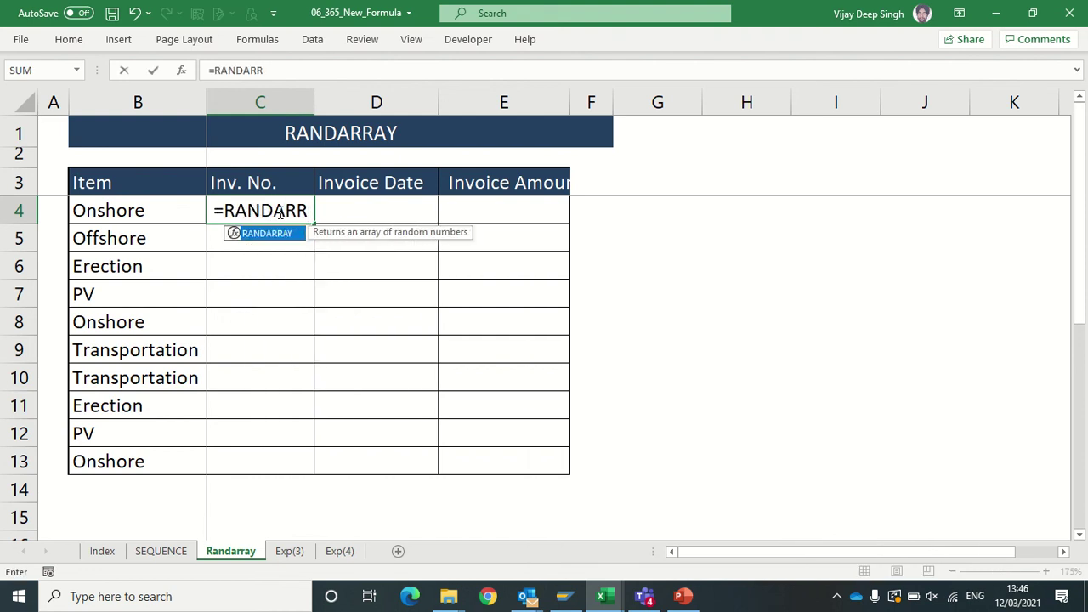
pyautogui.press('Tab')
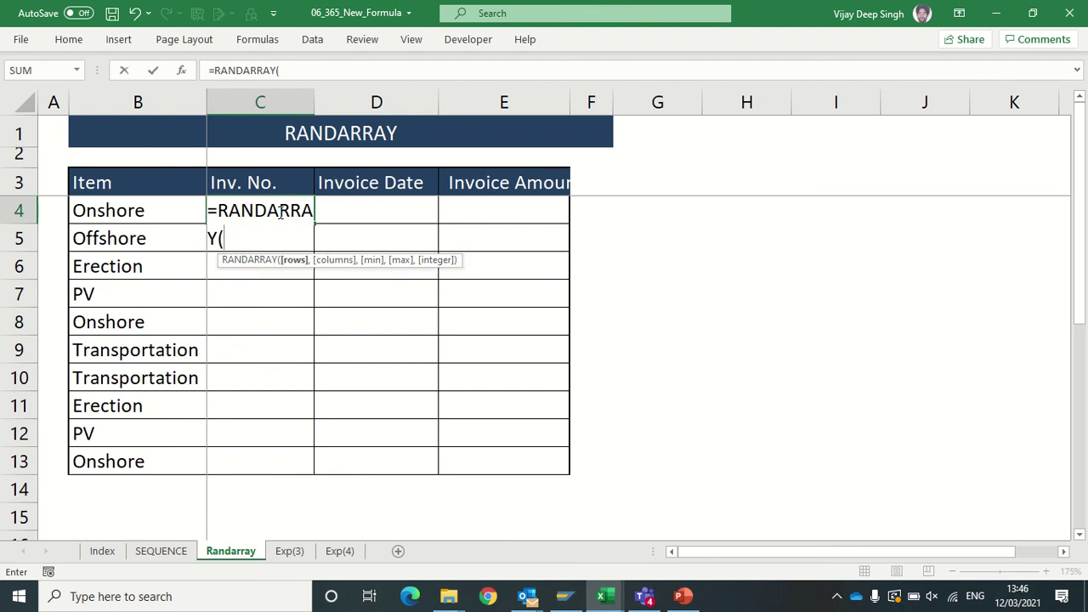
pyautogui.write('10,')
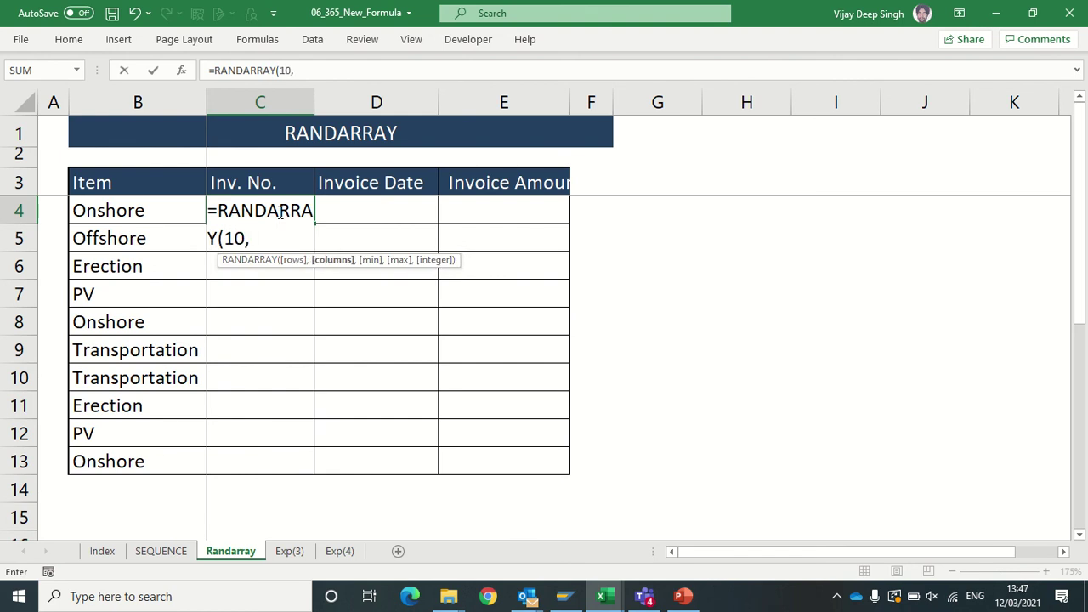
pyautogui.write('1,1000,')
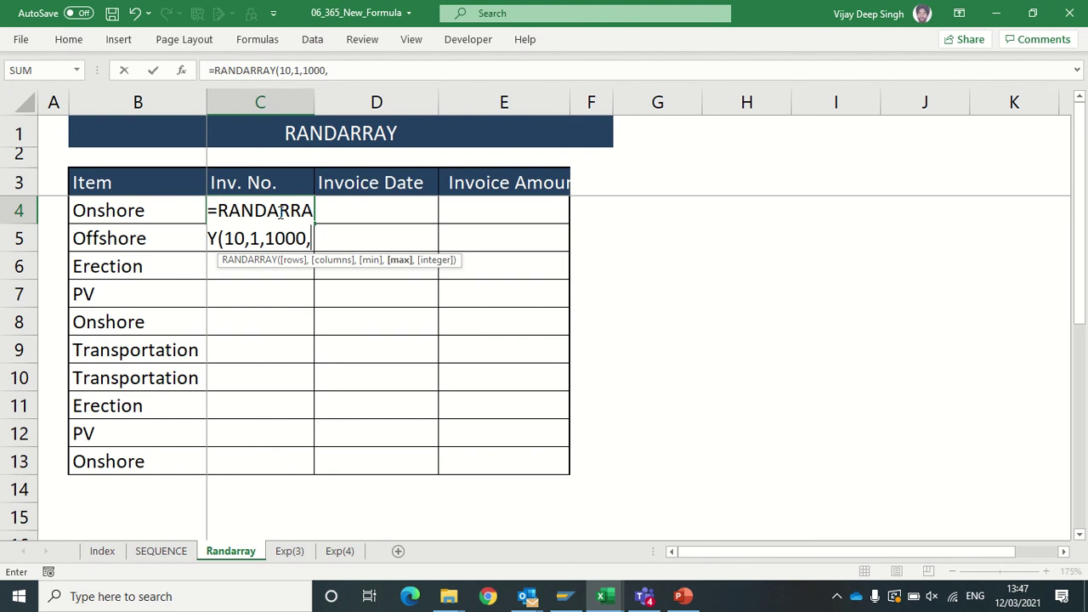
pyautogui.write('5000')
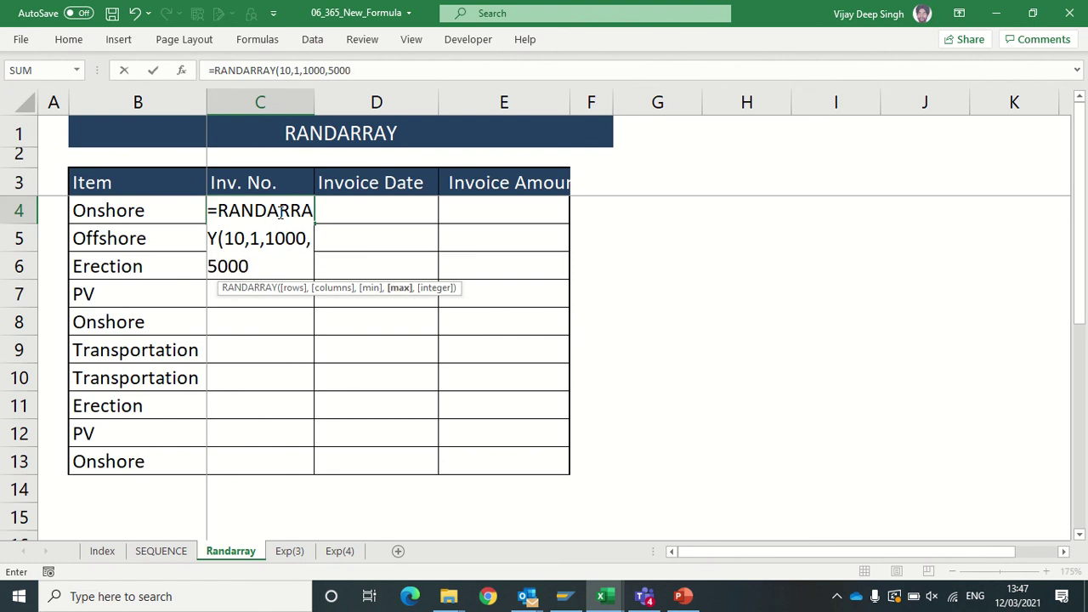
pyautogui.write(',')
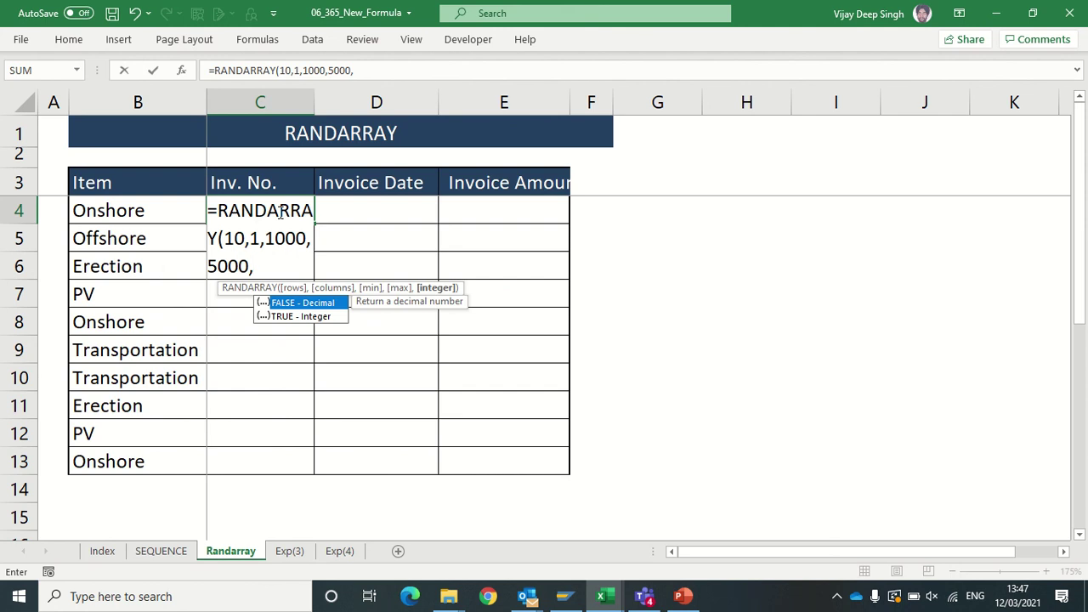
pyautogui.write('TRUE)')
pyautogui.press('Return')
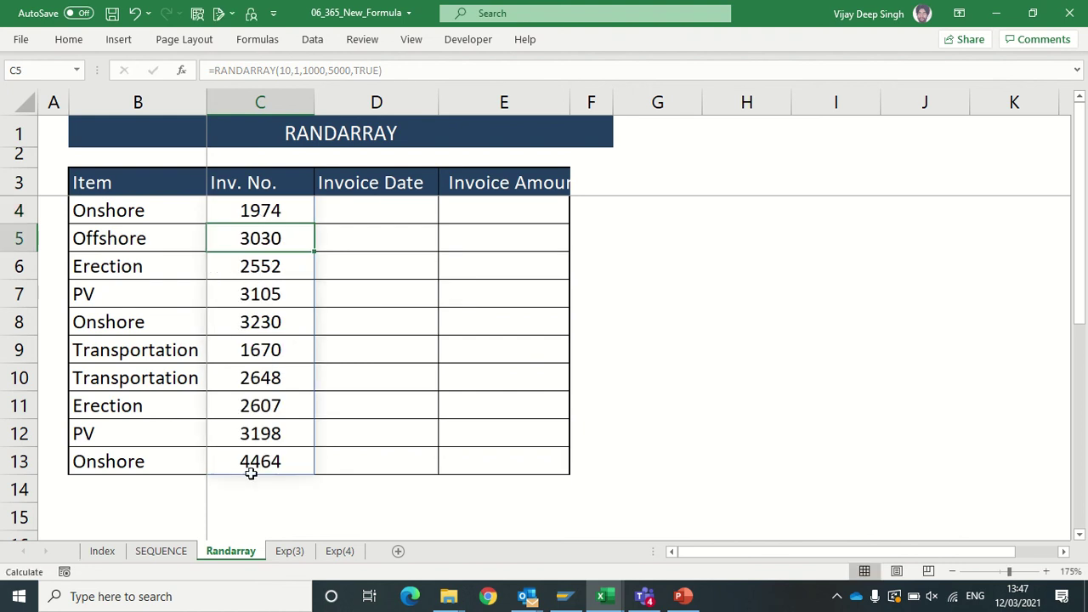
# - Enter =RANDARRAY(10,1,"01/01/2021","31/12/2021") in D4 for ten random 2021 dates
pyautogui.click(387, 220)
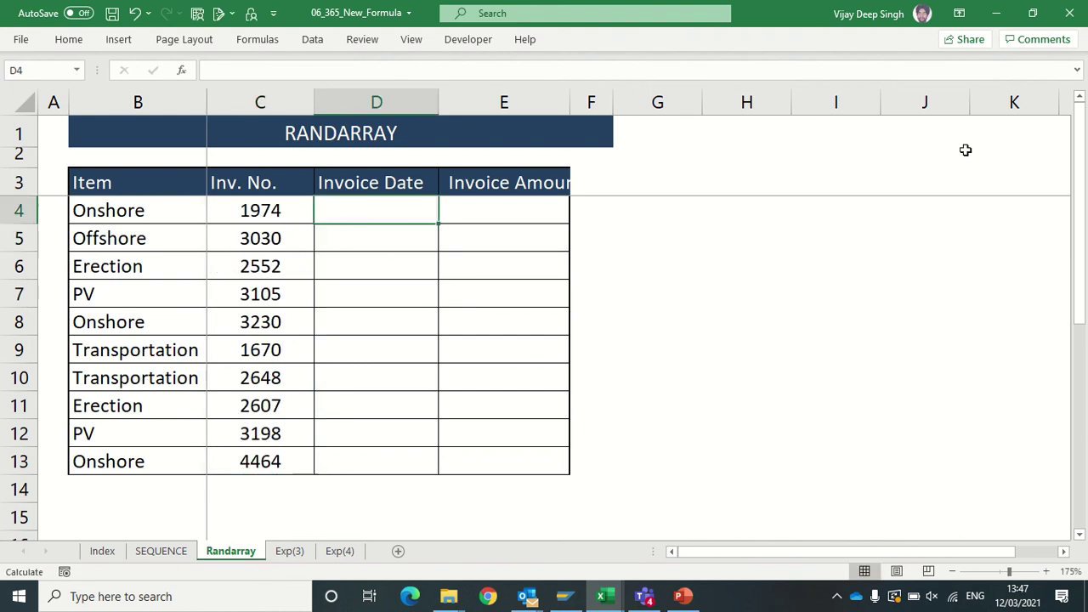
pyautogui.write('=')
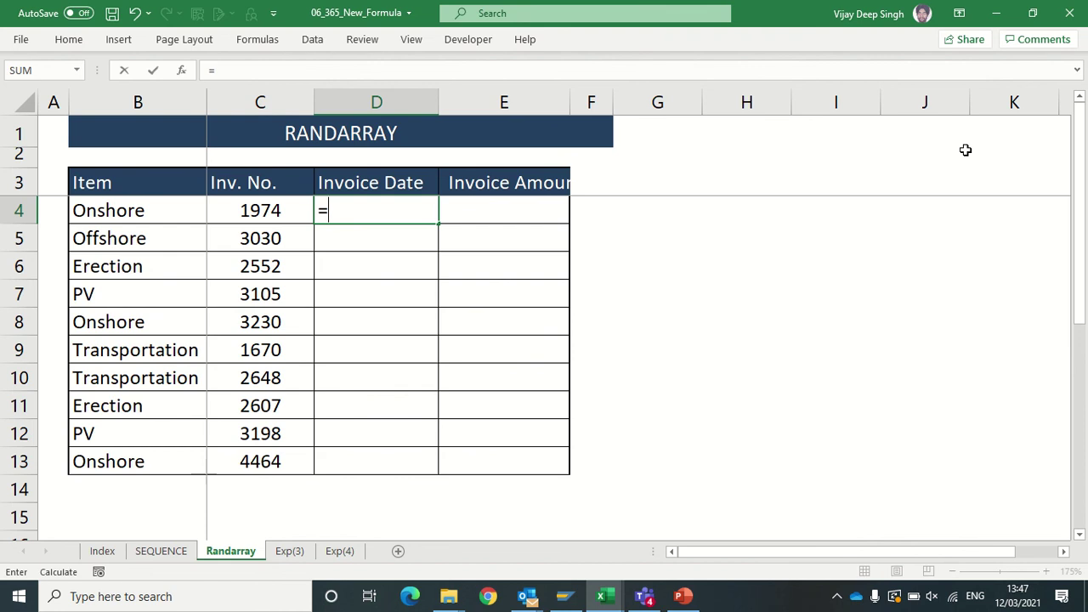
pyautogui.write('RADN')
pyautogui.press('BackSpace')
pyautogui.press('BackSpace')
pyautogui.write('N')
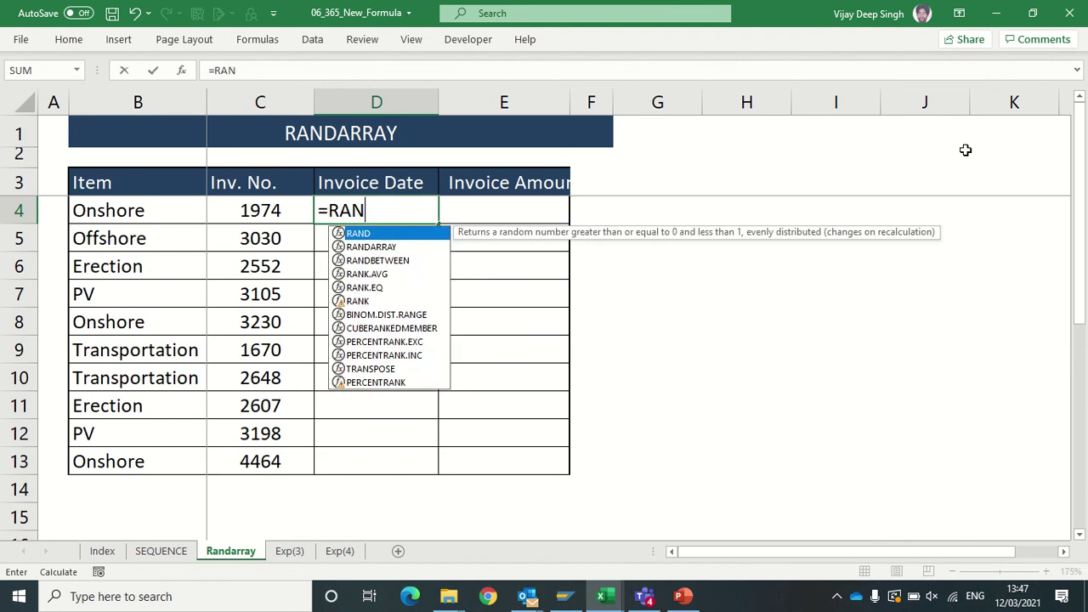
pyautogui.write('D')
pyautogui.press('Down')
pyautogui.press('Tab')
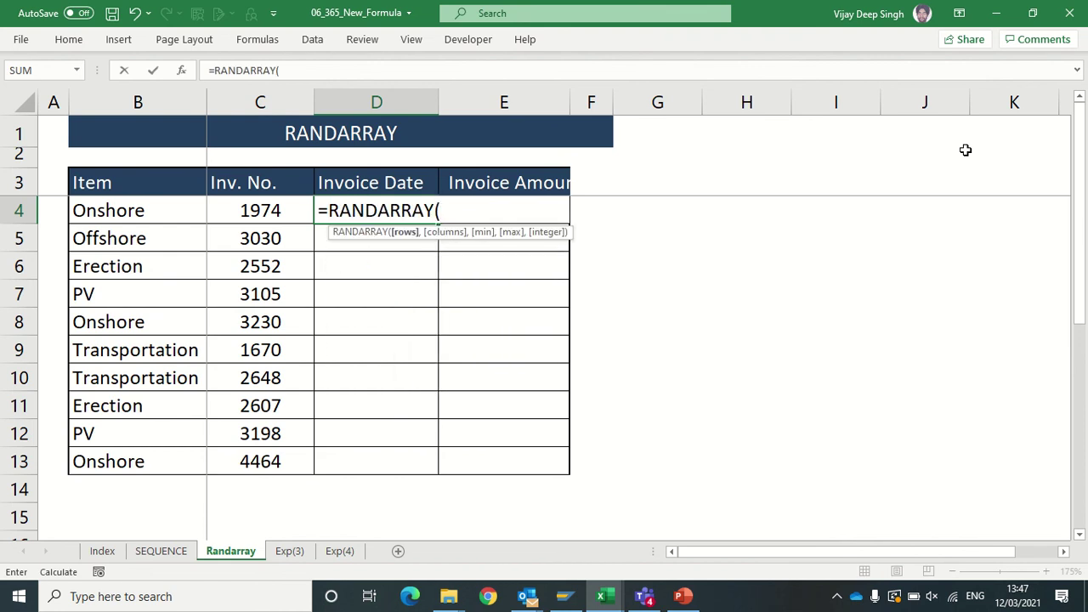
pyautogui.write('10,')
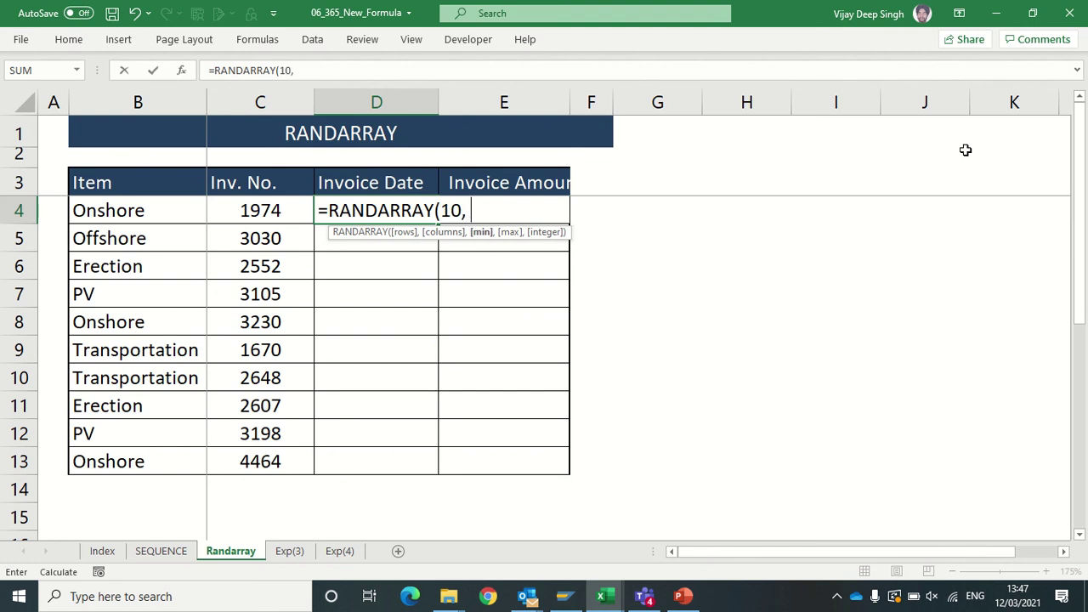
pyautogui.write('1,"01/01/2021')
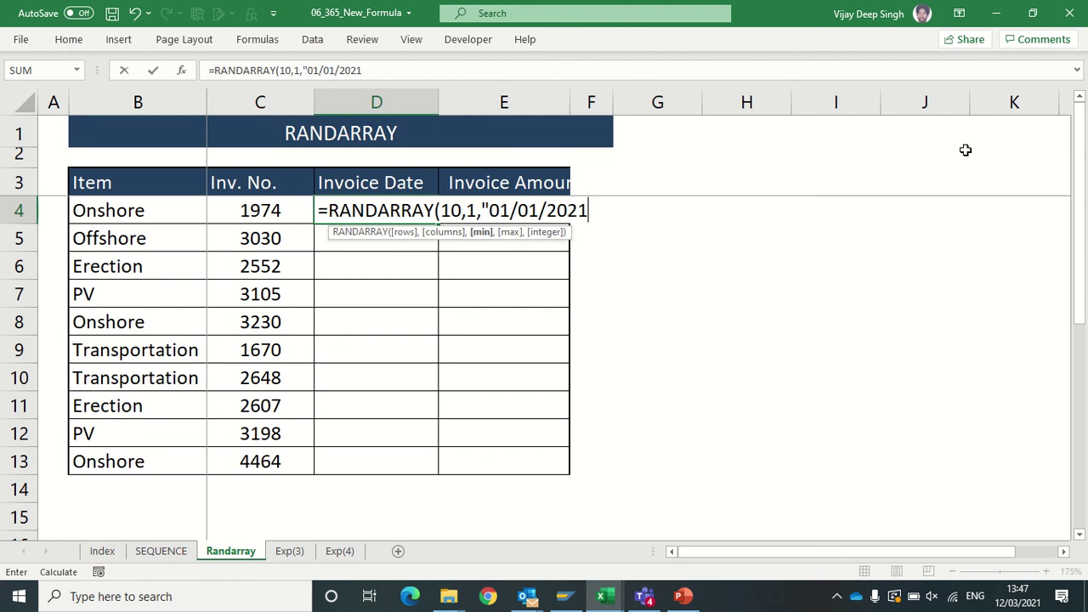
pyautogui.write('",')
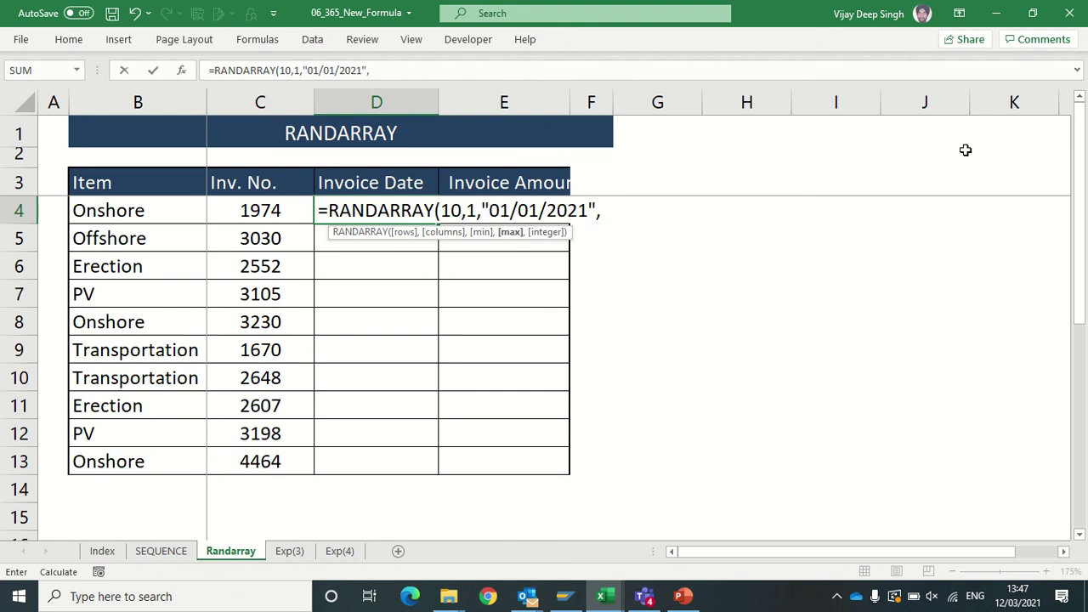
pyautogui.write('"31/01')
pyautogui.press('BackSpace')
pyautogui.press('BackSpace')
pyautogui.write('12/2021')
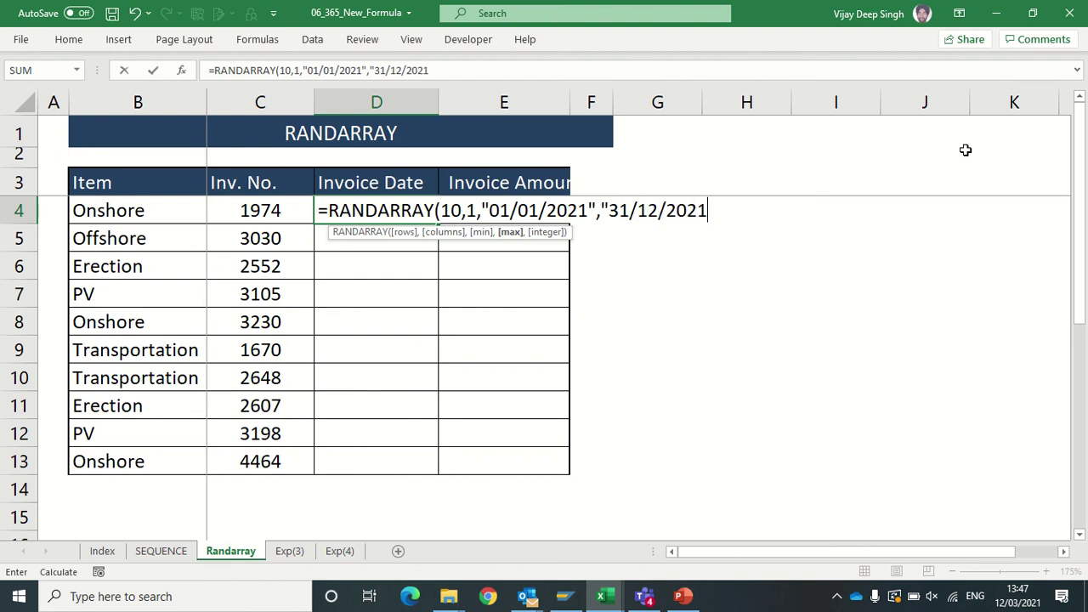
pyautogui.write('")')
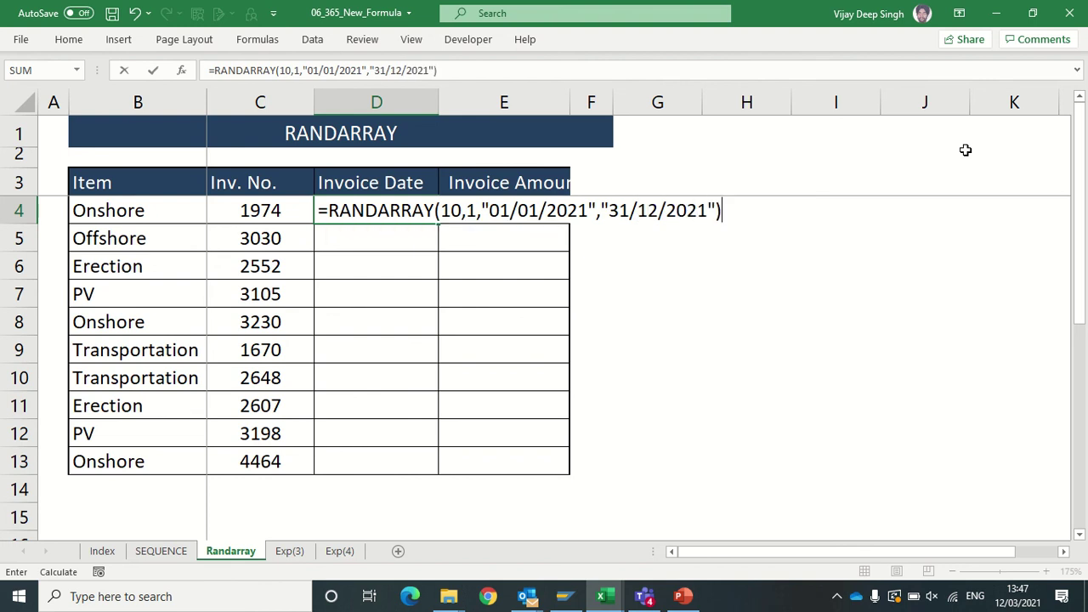
pyautogui.press('Return')
pyautogui.press('Up')
# - Enter =RANDARRAY(10,1,100000,1000000) in E4 for ten random invoice amounts
pyautogui.press('Right')
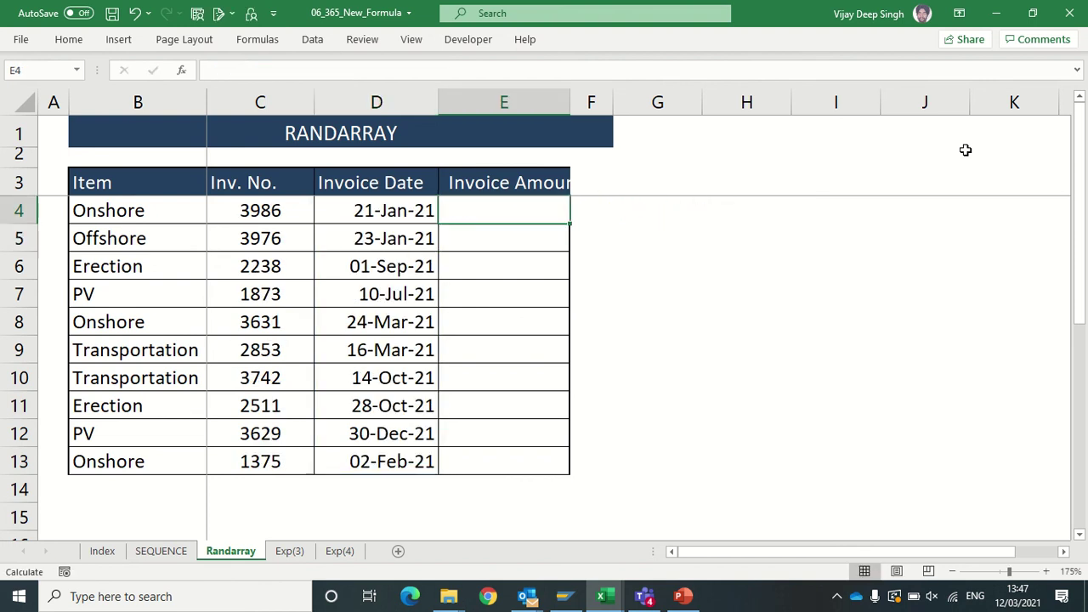
pyautogui.write('=RAND')
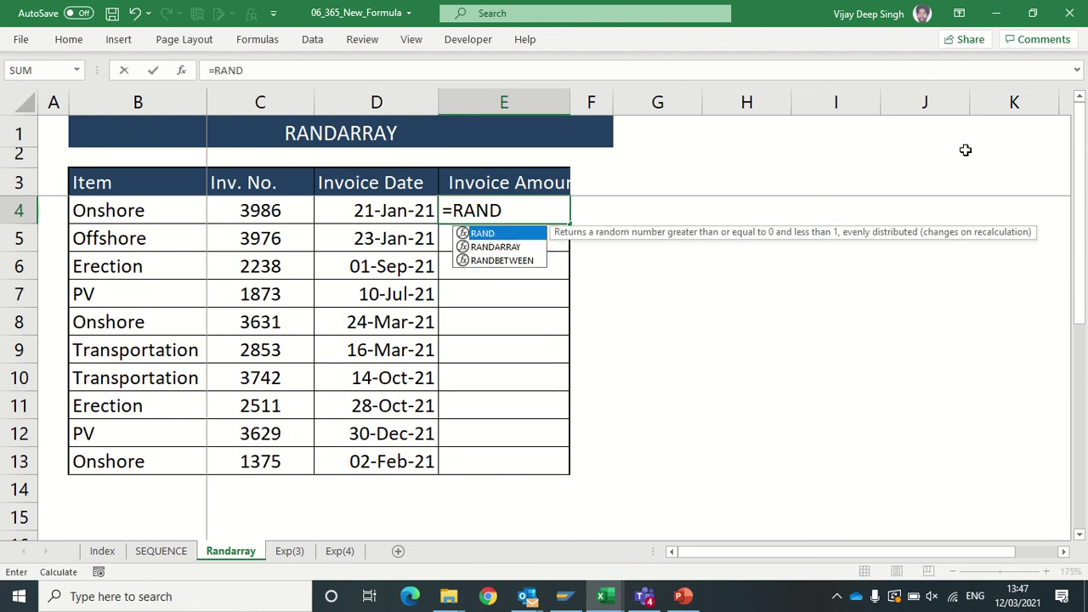
pyautogui.press('Down')
pyautogui.press('Tab')
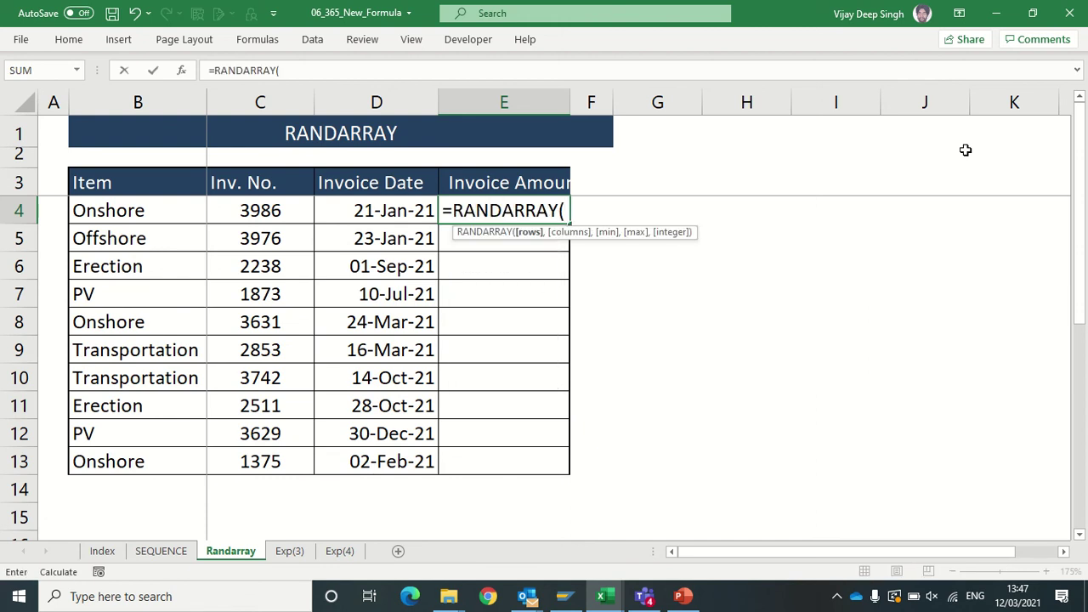
pyautogui.write('10,')
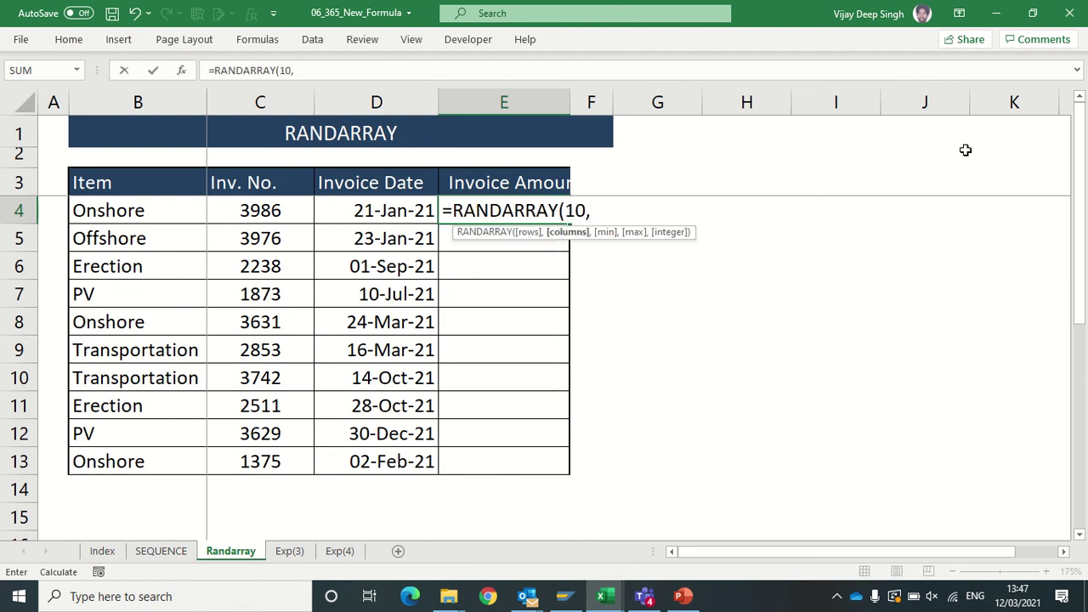
pyautogui.write('1,100000')
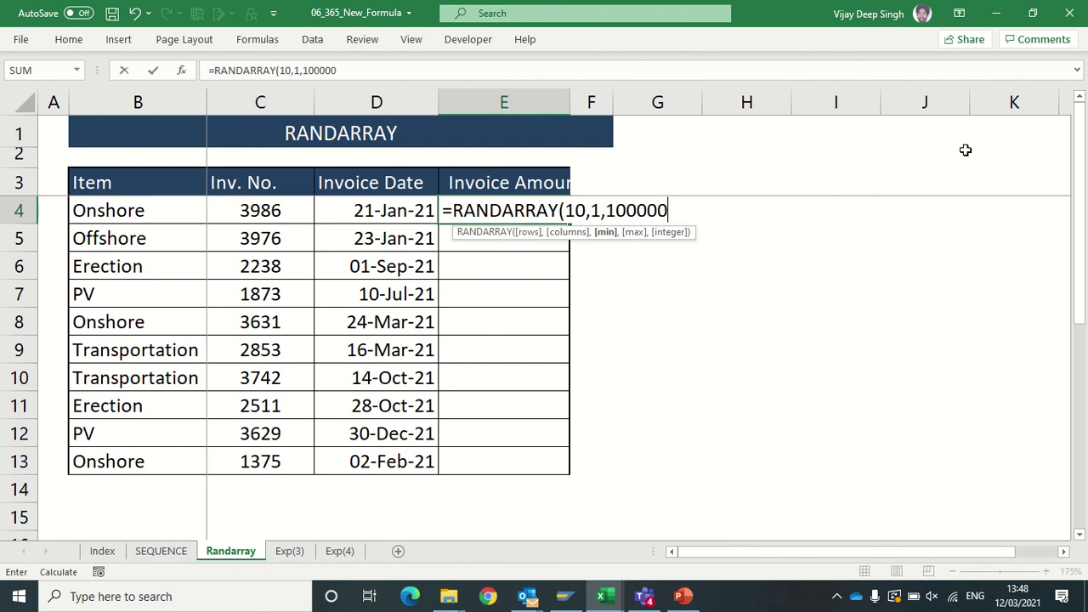
pyautogui.write(',10000')
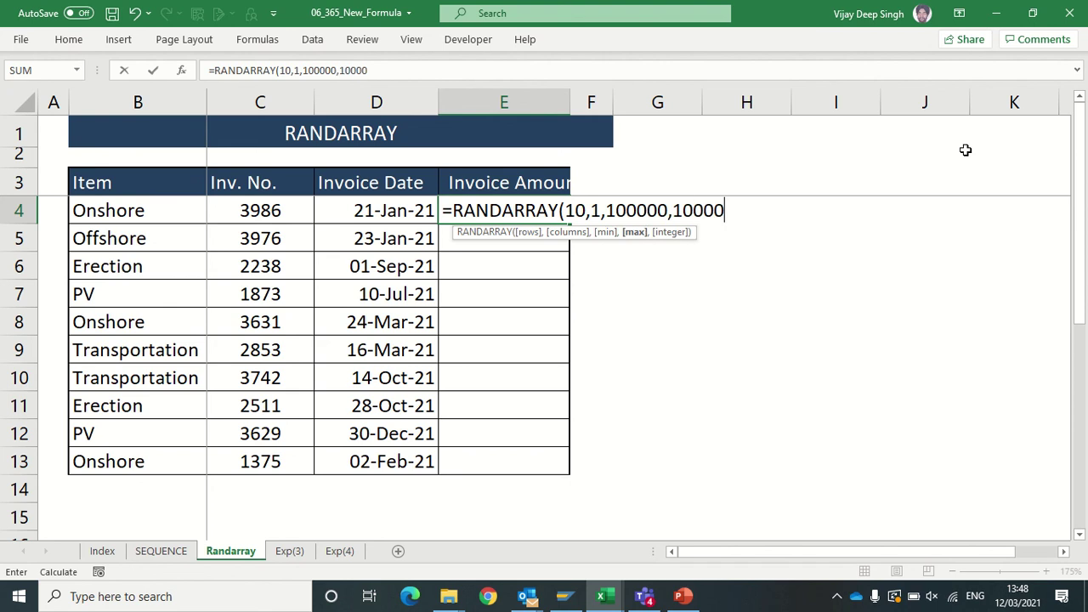
pyautogui.write('00)')
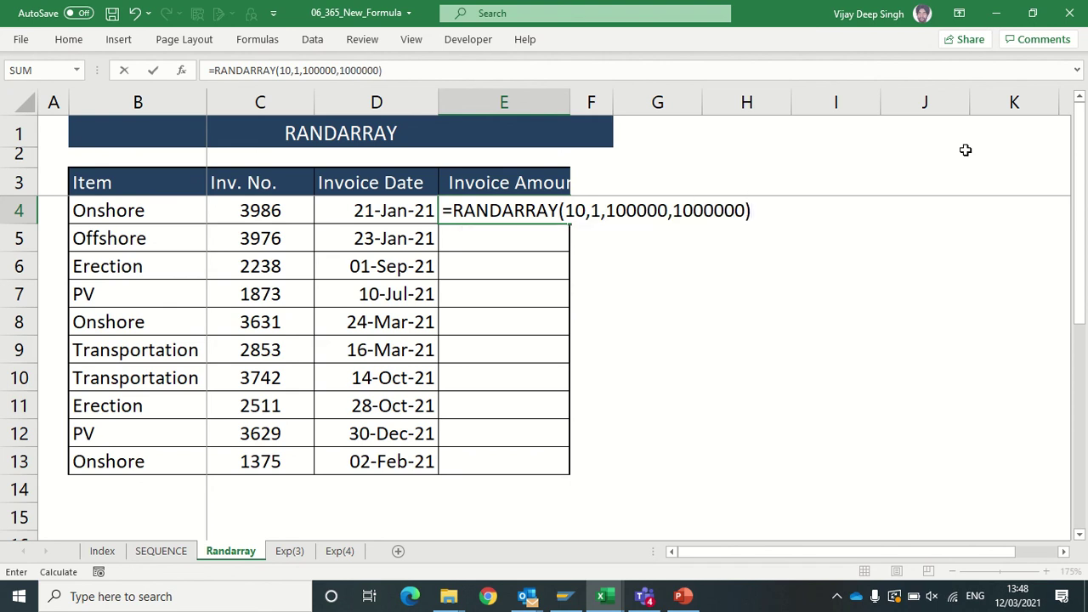
pyautogui.hotkey('ctrl', 'Return')
pyautogui.press('Left')
pyautogui.press('Left')
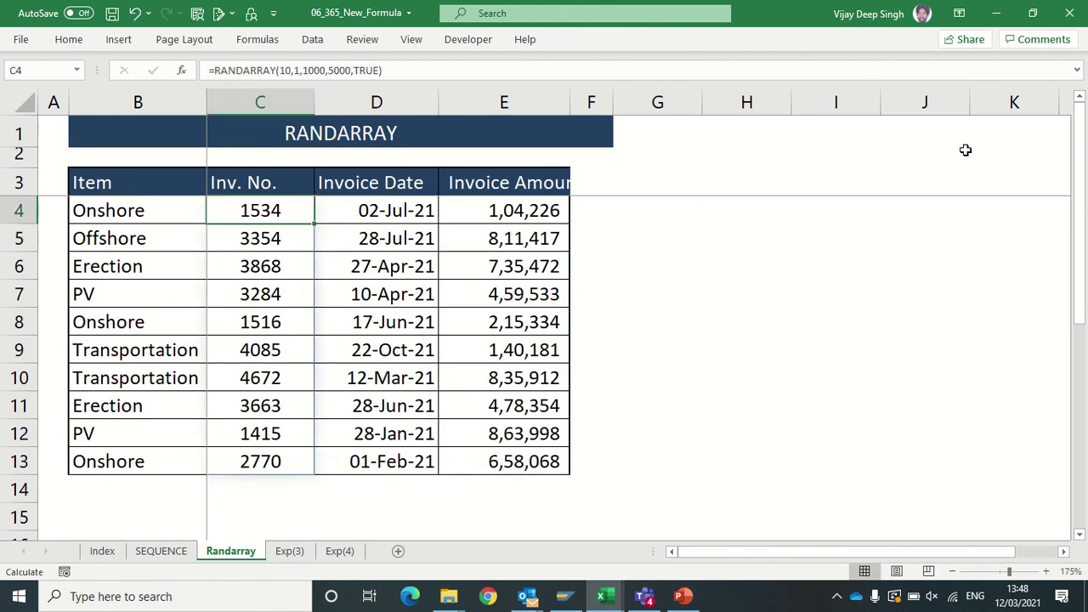
pyautogui.hotkey('shift', 'Right')
pyautogui.hotkey('shift', 'Right')
pyautogui.hotkey('shift', 'Right')
pyautogui.hotkey('shift', 'Left')
pyautogui.hotkey('ctrl', 'c')
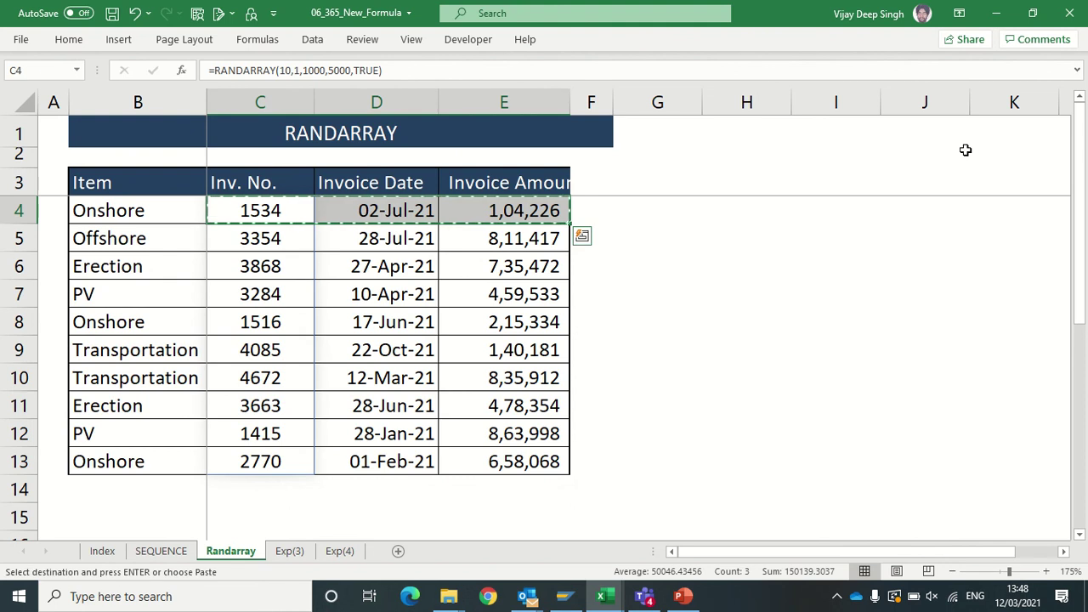
pyautogui.hotkey('ctrl', 'v')
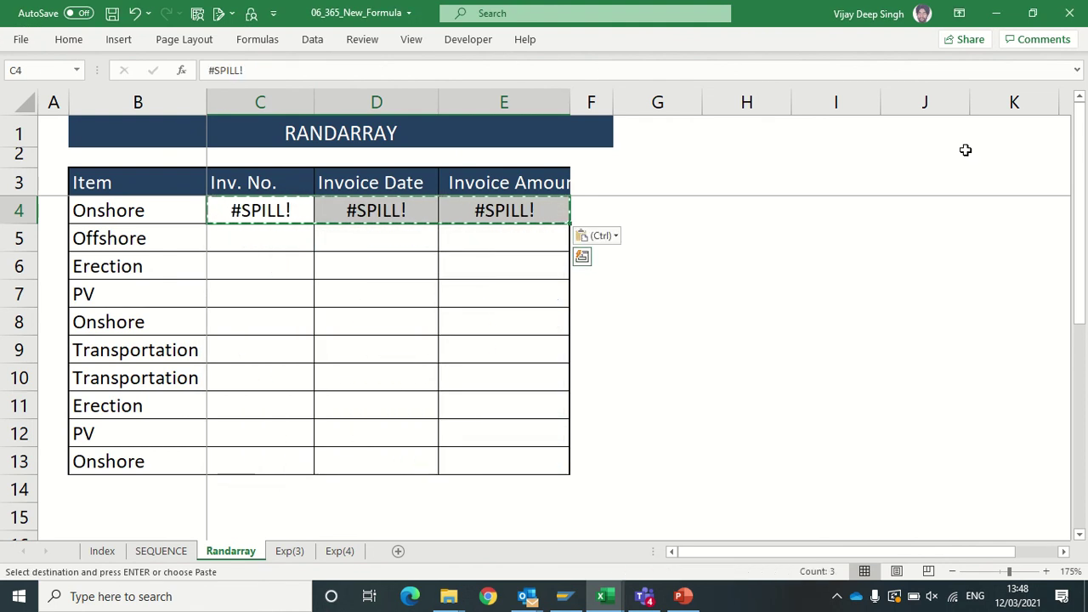
pyautogui.hotkey('shift', 'Down')
pyautogui.hotkey('shift', 'Down')
pyautogui.hotkey('shift', 'Down')
pyautogui.hotkey('shift', 'Down')
pyautogui.hotkey('shift', 'Down')
pyautogui.hotkey('shift', 'Down')
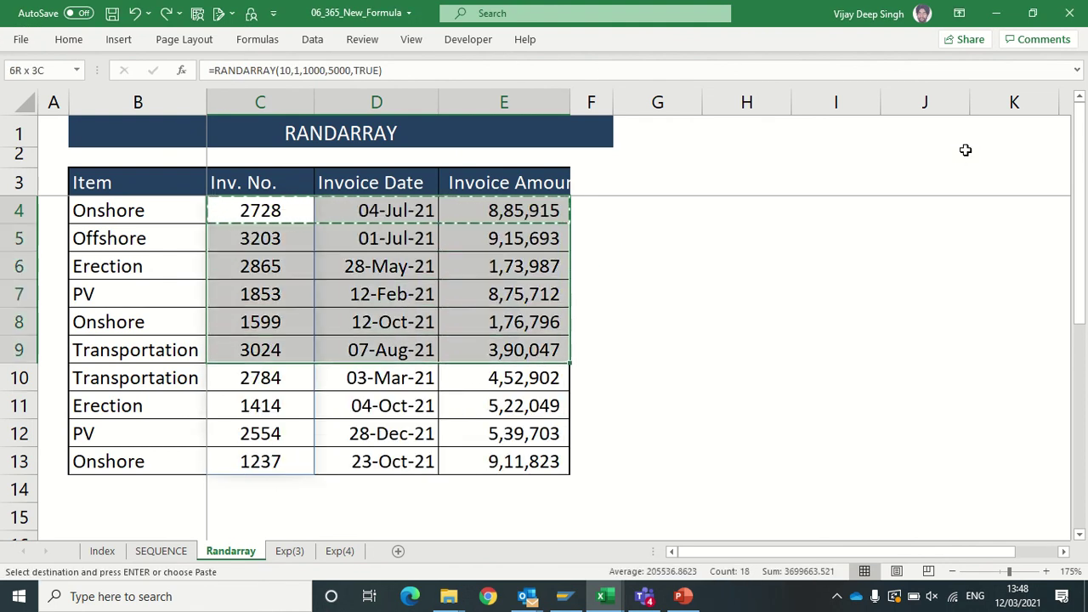
pyautogui.hotkey('shift', 'Down')
pyautogui.hotkey('shift', 'Down')
pyautogui.hotkey('shift', 'Down')
pyautogui.hotkey('ctrl', 'c')
pyautogui.hotkey('ctrl', 'alt', 'v')
pyautogui.press('Return')
pyautogui.press('Down')
pyautogui.press('Right')
pyautogui.press('Right')
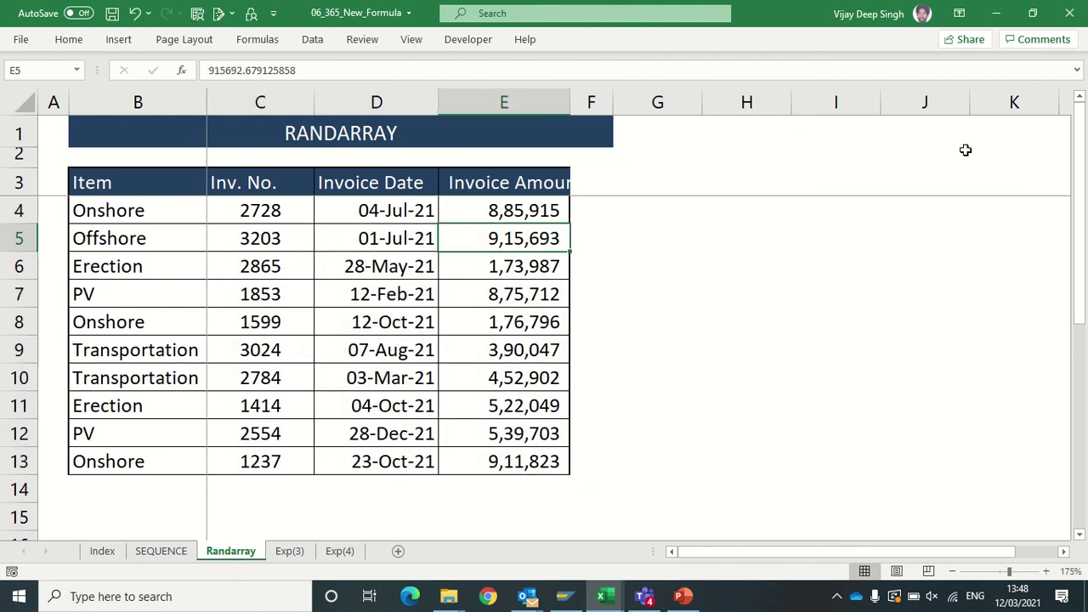
pyautogui.hotkey('ctrl', 'z')
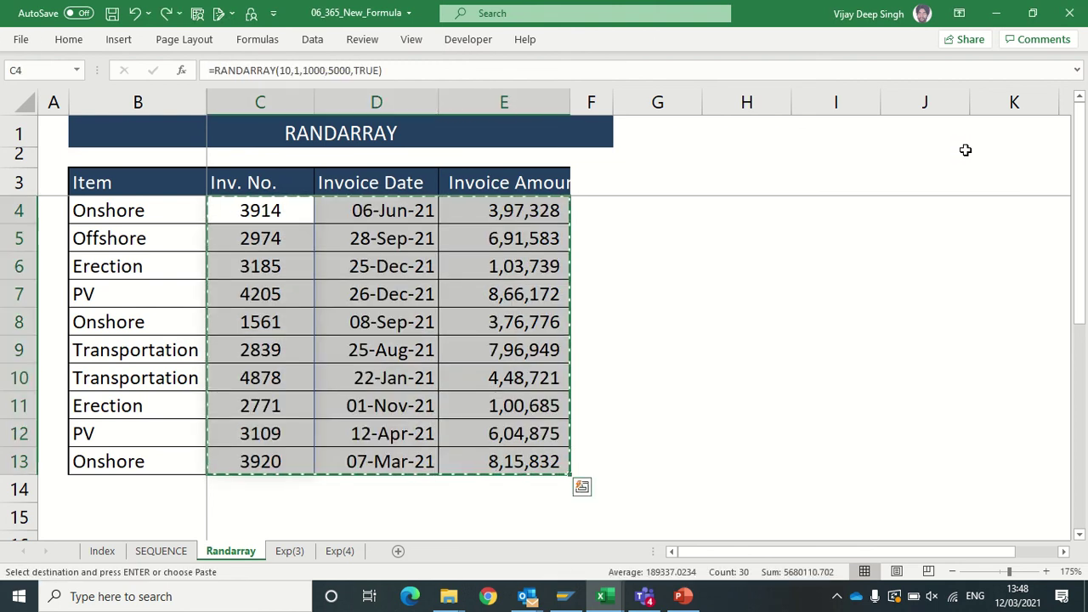
pyautogui.press('F2')
pyautogui.press('Left')
pyautogui.press('Left')
pyautogui.press('Left')
pyautogui.press('Left')
pyautogui.press('Left')
pyautogui.press('Left')
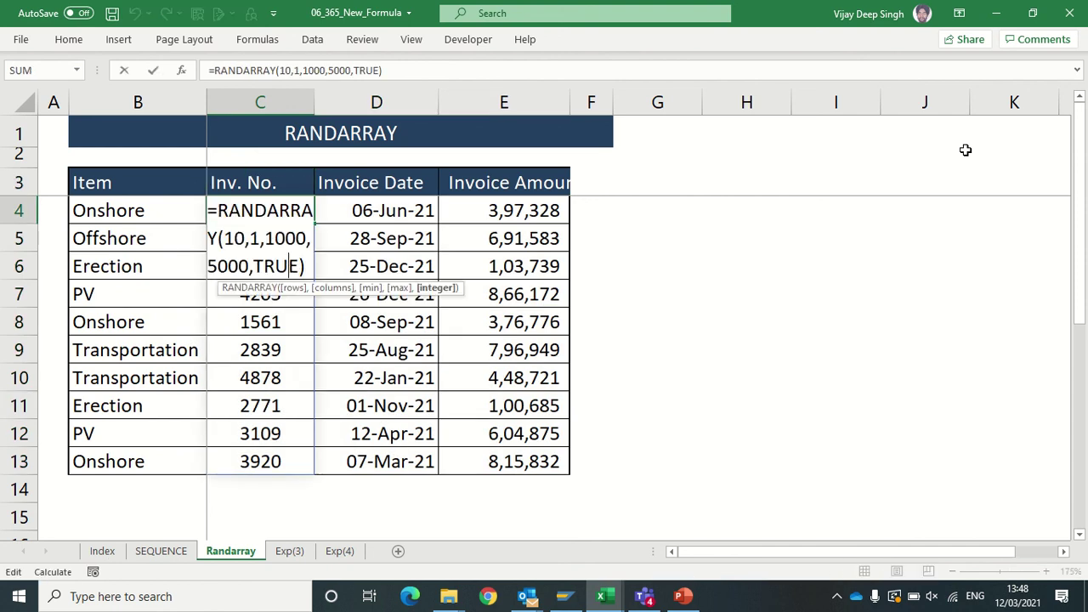
pyautogui.press('Left')
pyautogui.press('Left')
pyautogui.press('Left')
pyautogui.press('Left')
pyautogui.press('Left')
pyautogui.press('Left')
pyautogui.press('Left')
pyautogui.press('Left')
pyautogui.press('Left')
pyautogui.press('Left')
pyautogui.press('Left')
pyautogui.press('Left')
pyautogui.write('0')
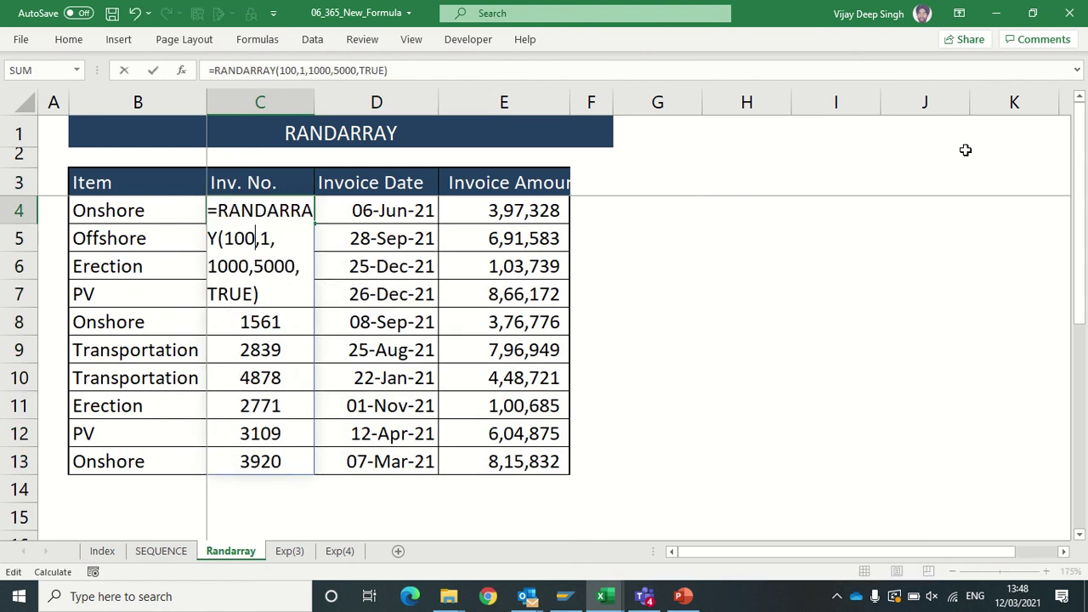
pyautogui.press('Return')
pyautogui.scroll(-4, 363, 389)
pyautogui.scroll(4, 374, 418)
pyautogui.hotkey('ctrl', 'z')
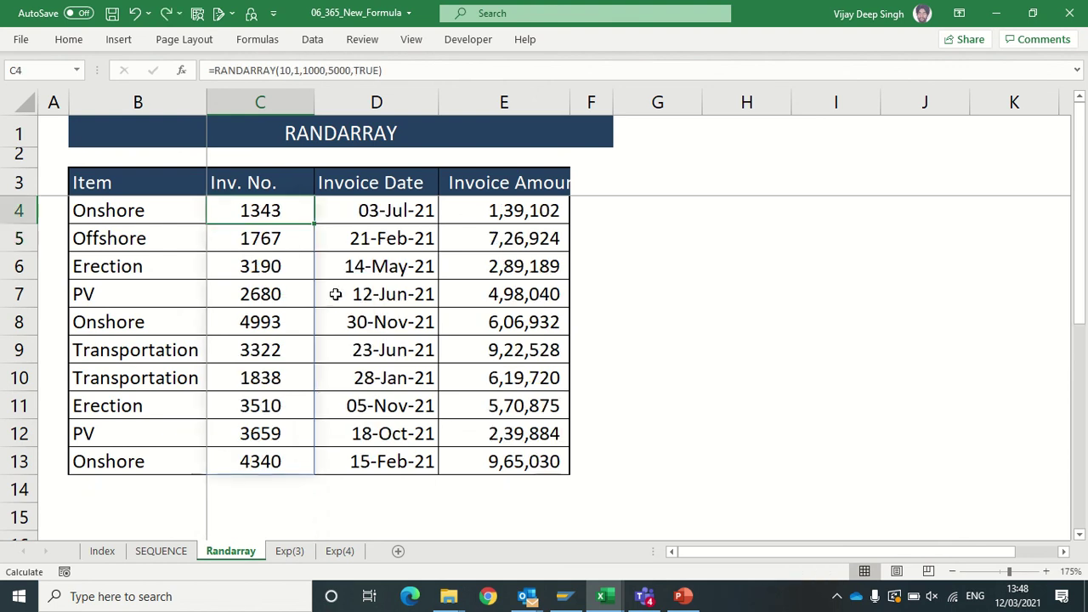